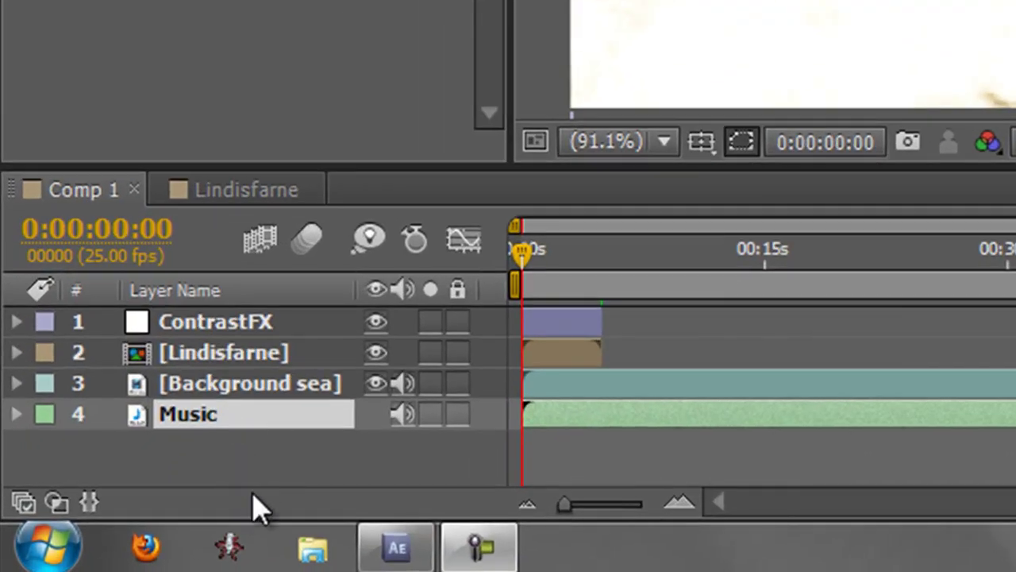
Select the ContrastFX layer in the Comp 1 timeline
click(205, 325)
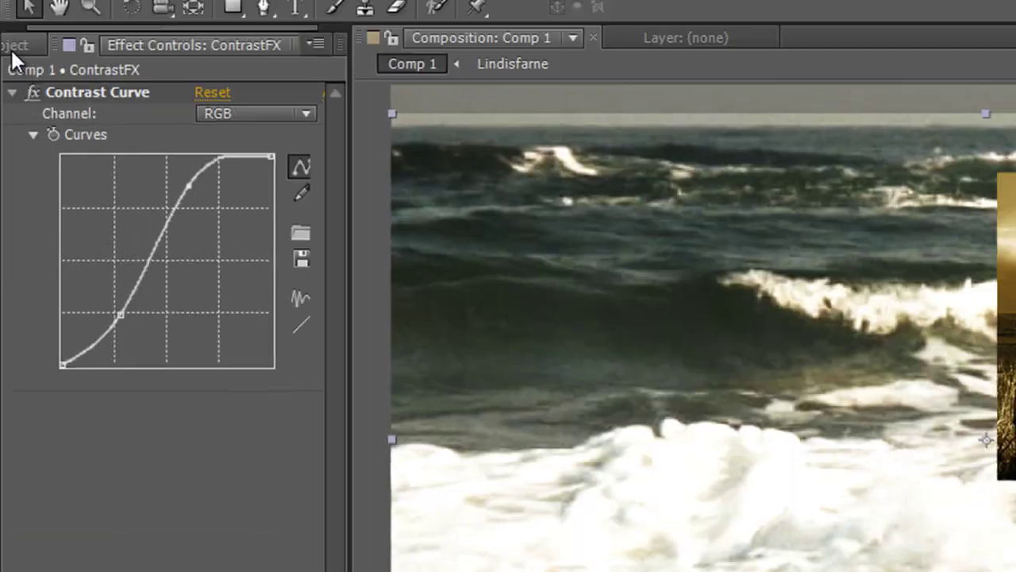
Expand the Comps folder in the Project panel and briefly view the Lindisfarne comp timeline
click(23, 61)
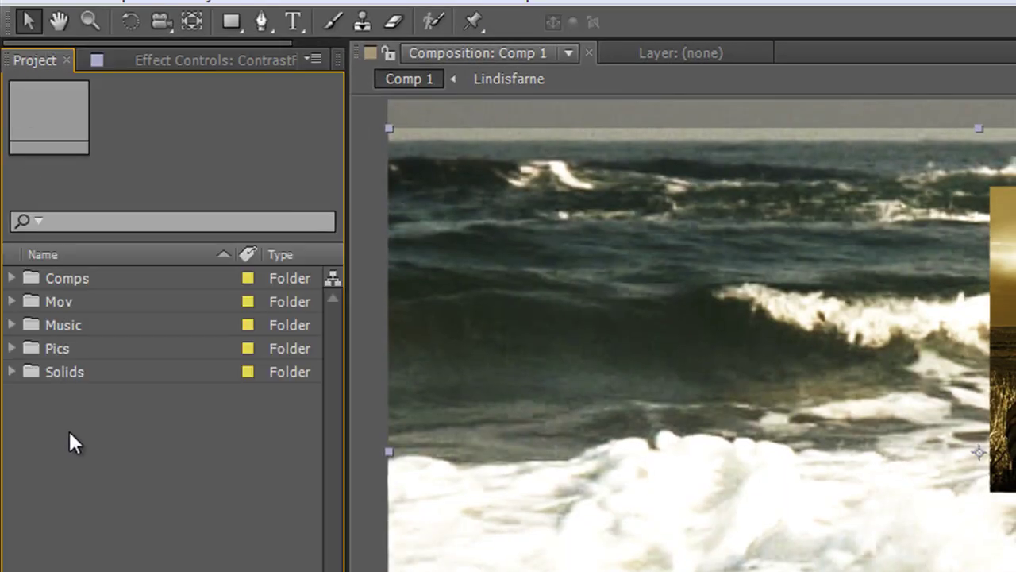
click(11, 279)
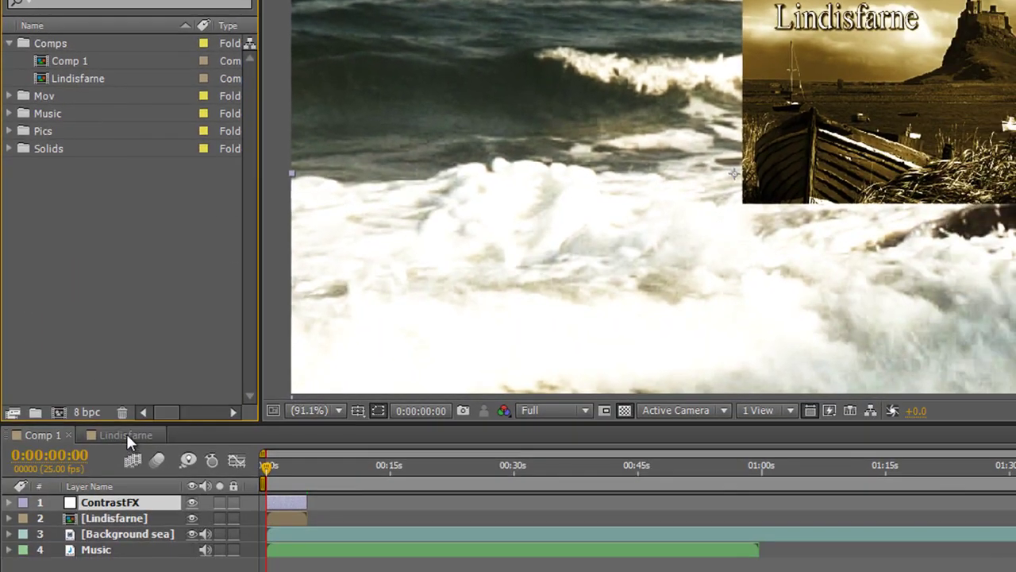
click(143, 439)
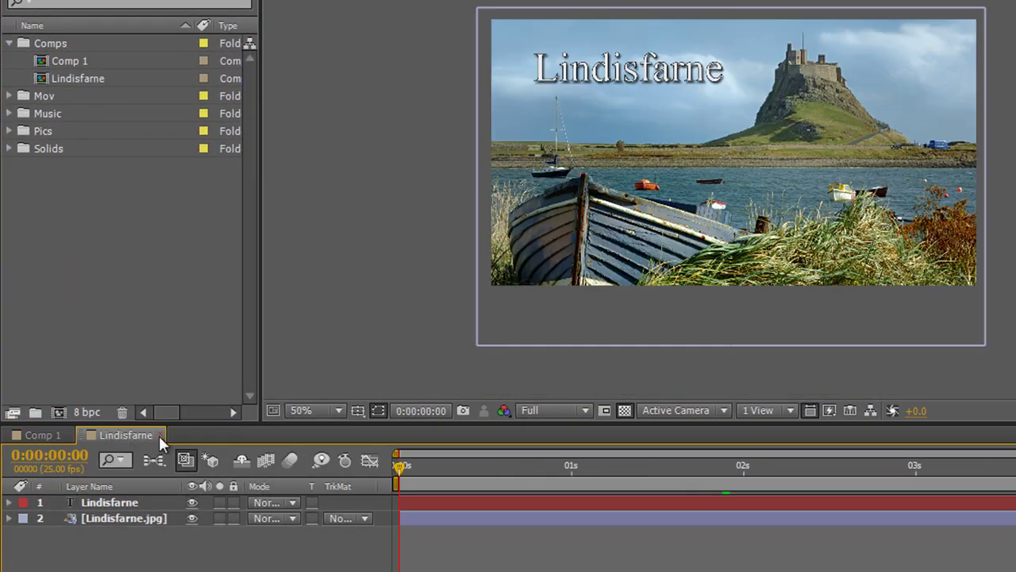
click(161, 434)
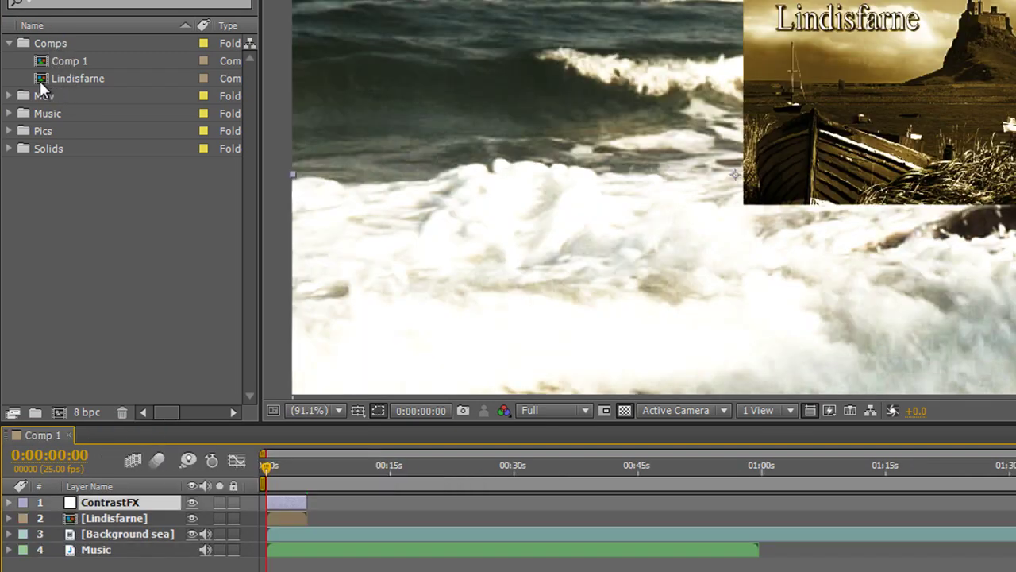
Open and close the Lindisfarne comp, then show ContrastFX's Contrast Curve settings in Comp 1
double_click(45, 79)
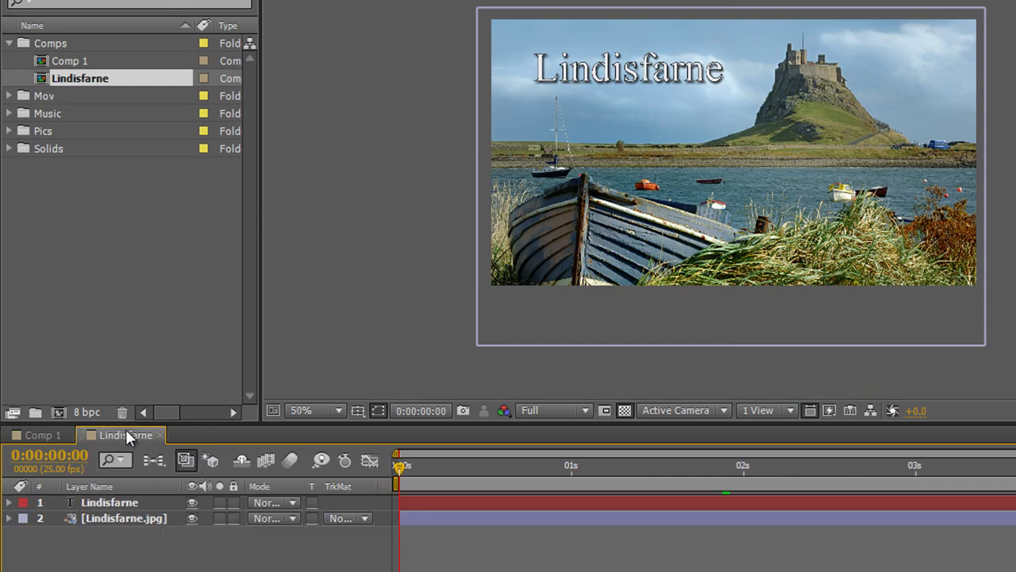
click(67, 434)
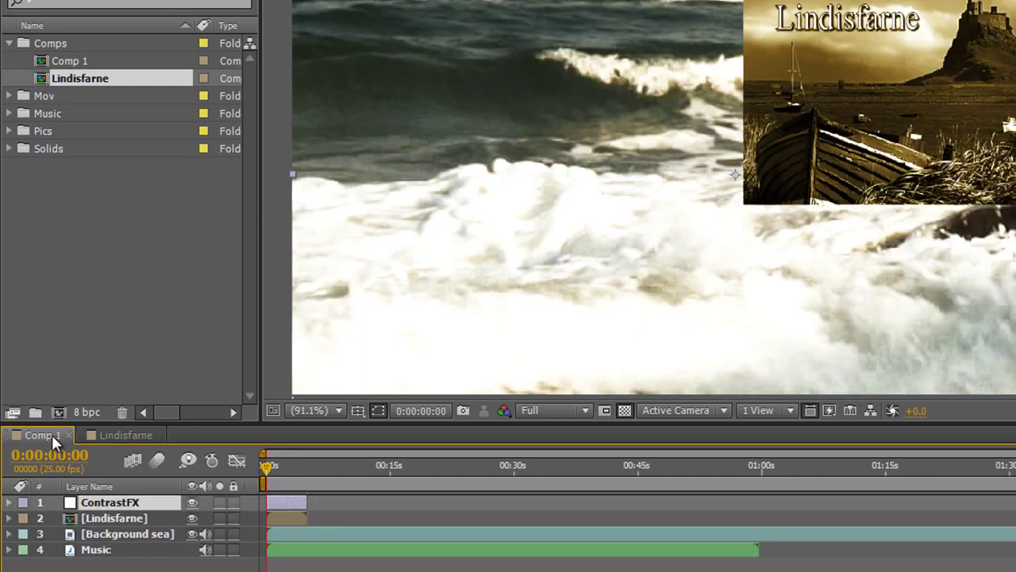
click(159, 434)
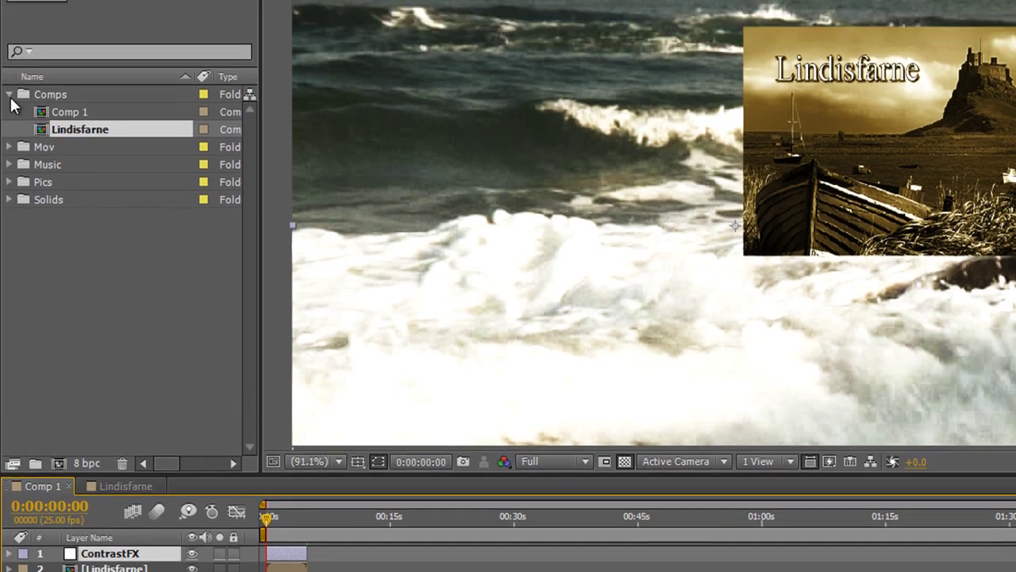
click(9, 43)
click(118, 22)
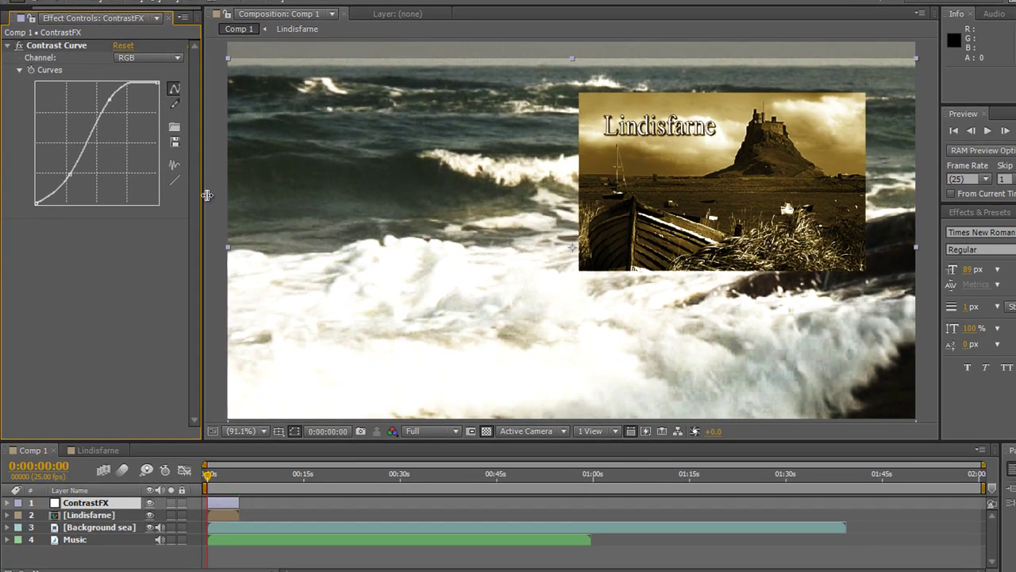
Widen the Effect Controls panel and check the Lindisfarne, Background sea and Music layers' effects
drag(218, 207, 238, 207)
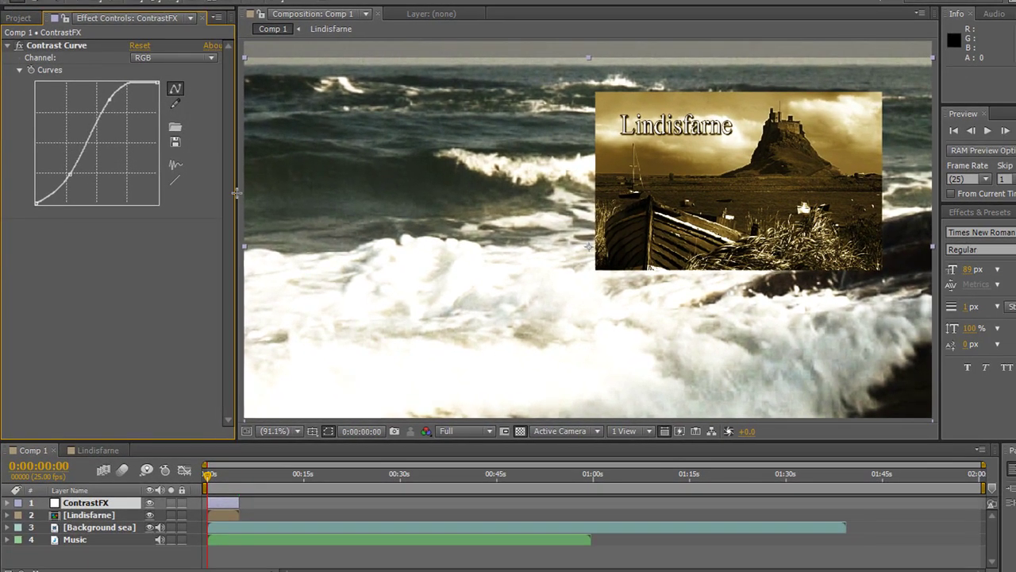
click(87, 517)
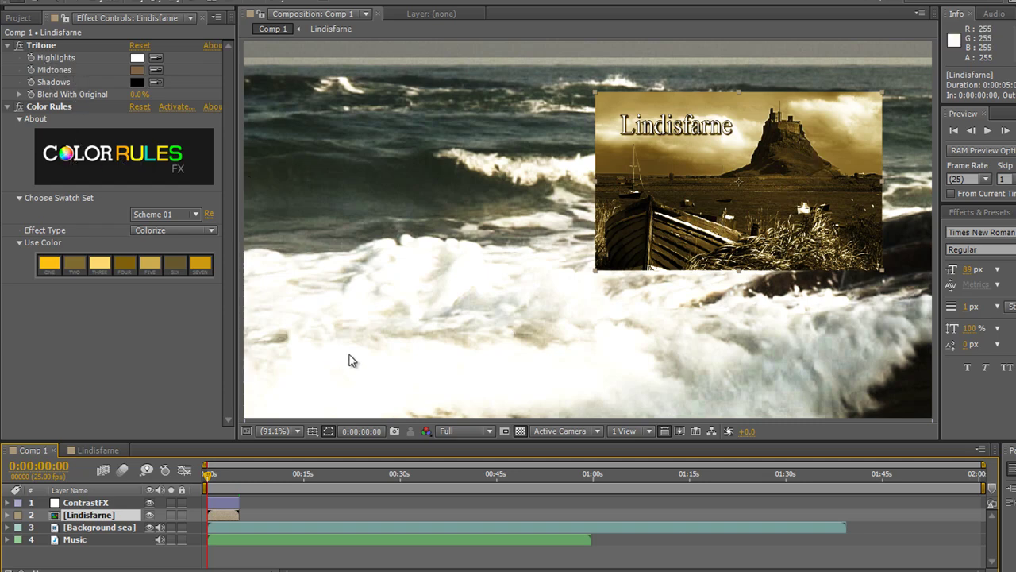
click(95, 530)
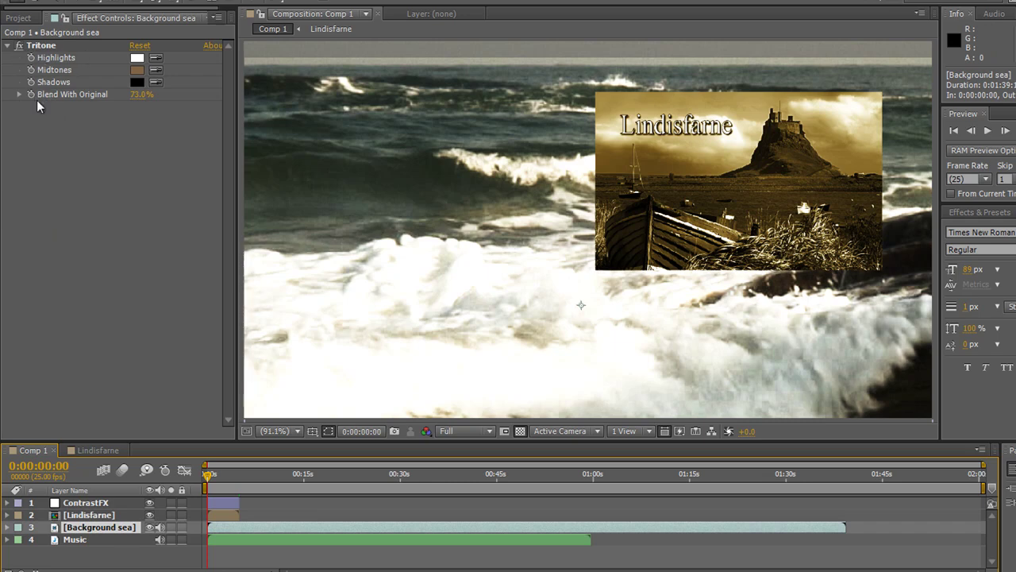
click(75, 540)
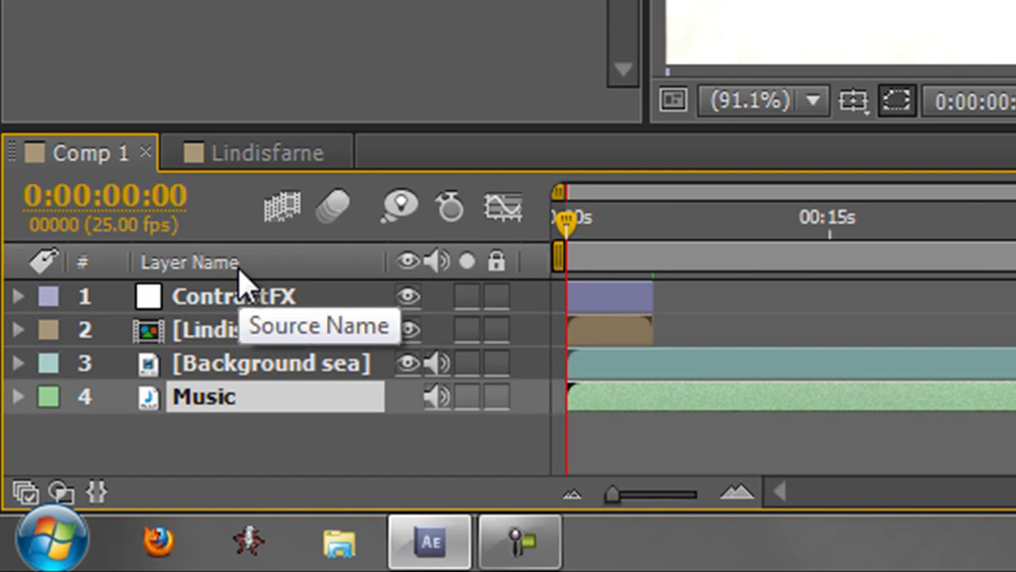
click(241, 267)
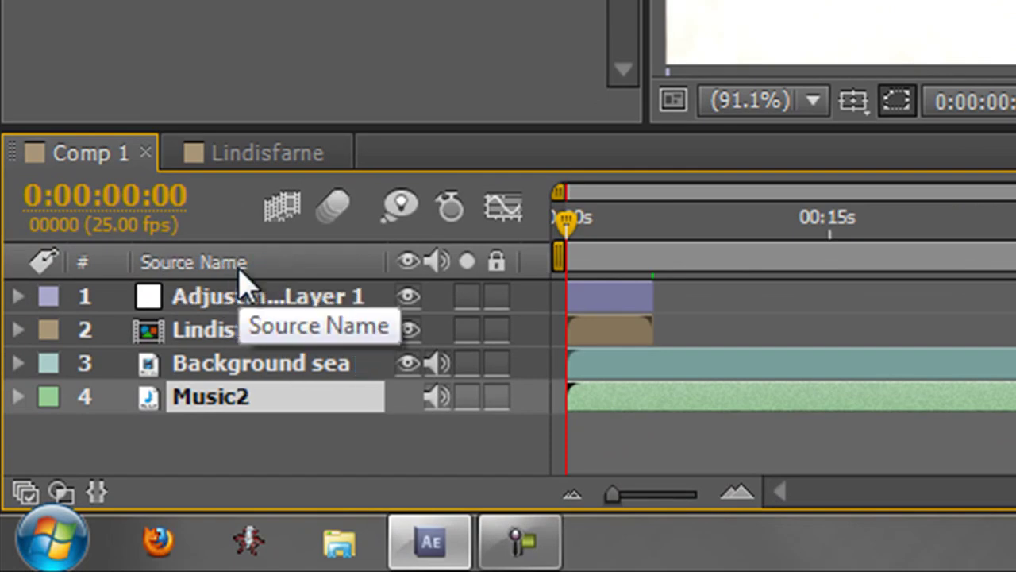
click(241, 268)
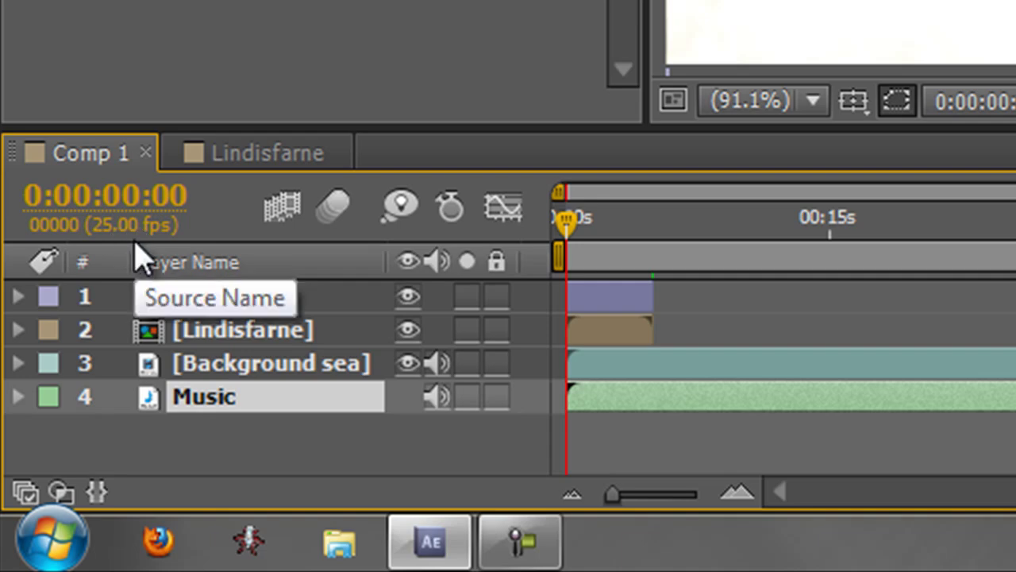
Move the current time to 0:00:21:04 (frame 00529), leaving the display in timecode
drag(567, 218, 932, 238)
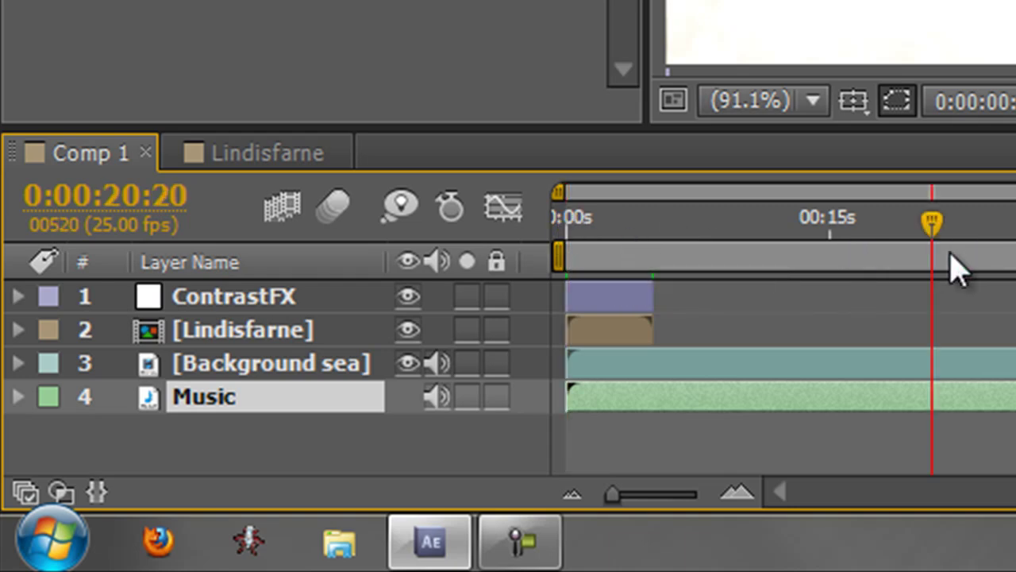
drag(956, 270, 949, 268)
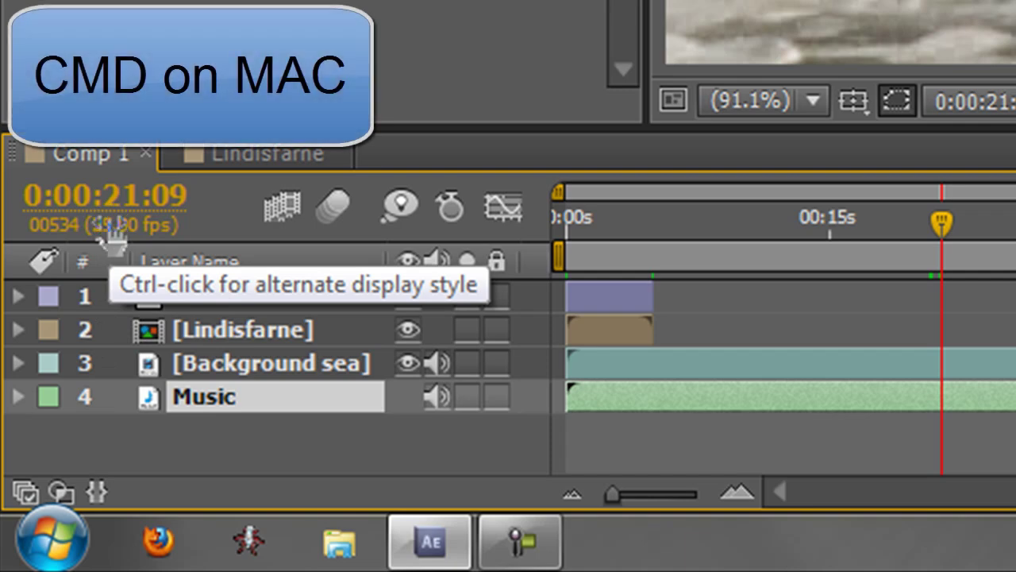
ctrl+click(111, 226)
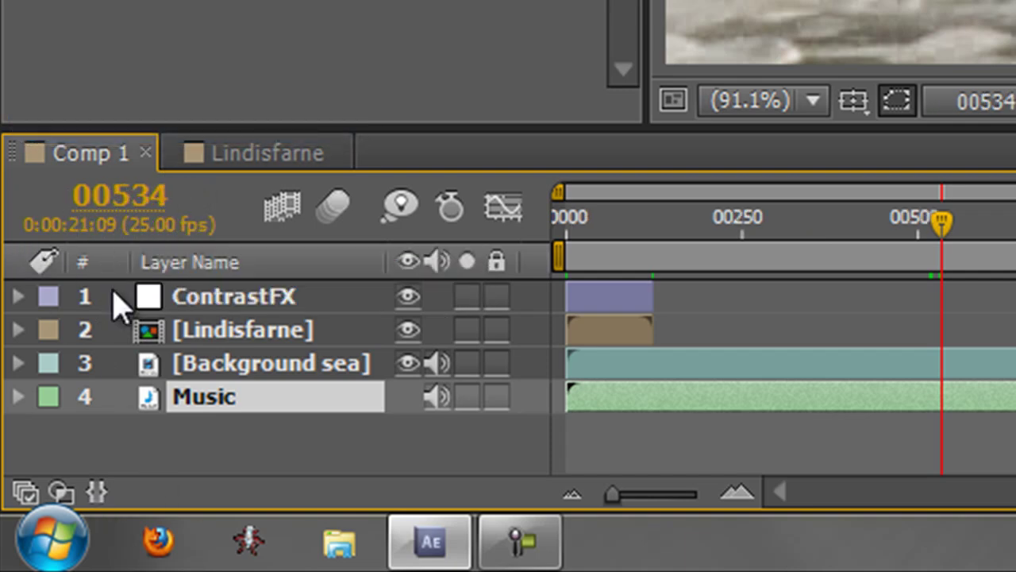
drag(952, 234, 948, 290)
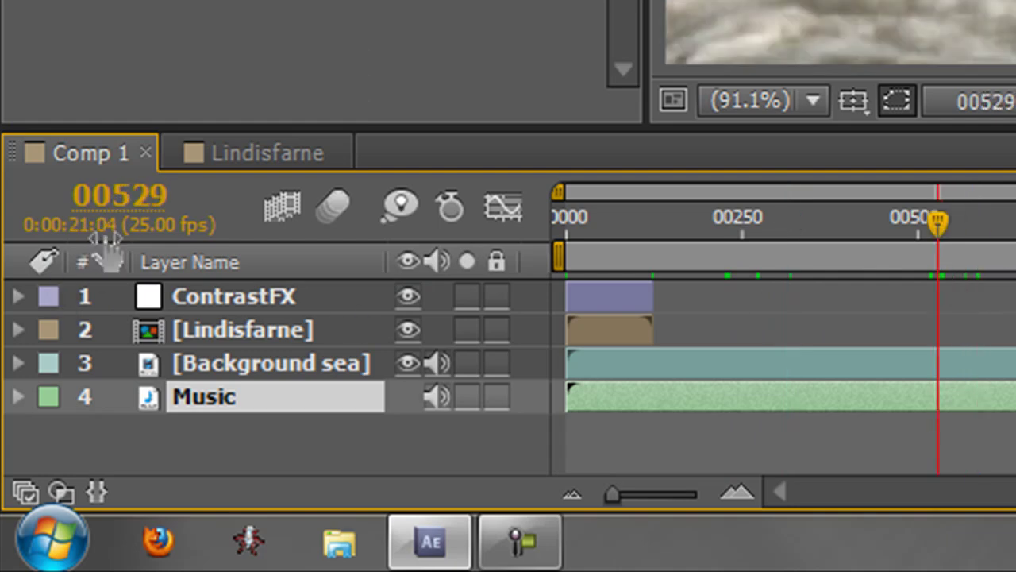
ctrl+click(137, 232)
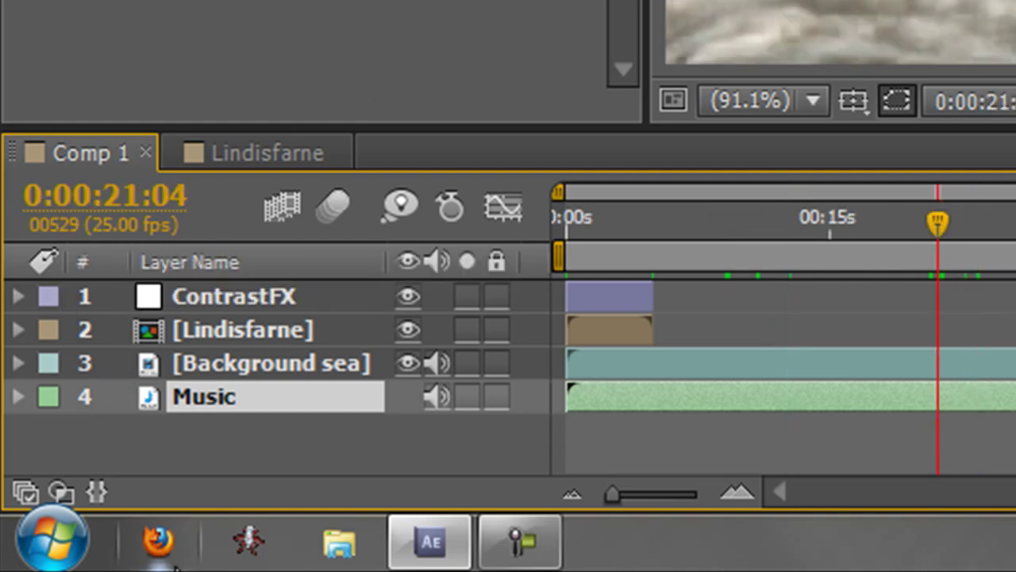
Expand ContrastFX to inspect its Contrast Curve effect, then fold the Effects group away
click(540, 224)
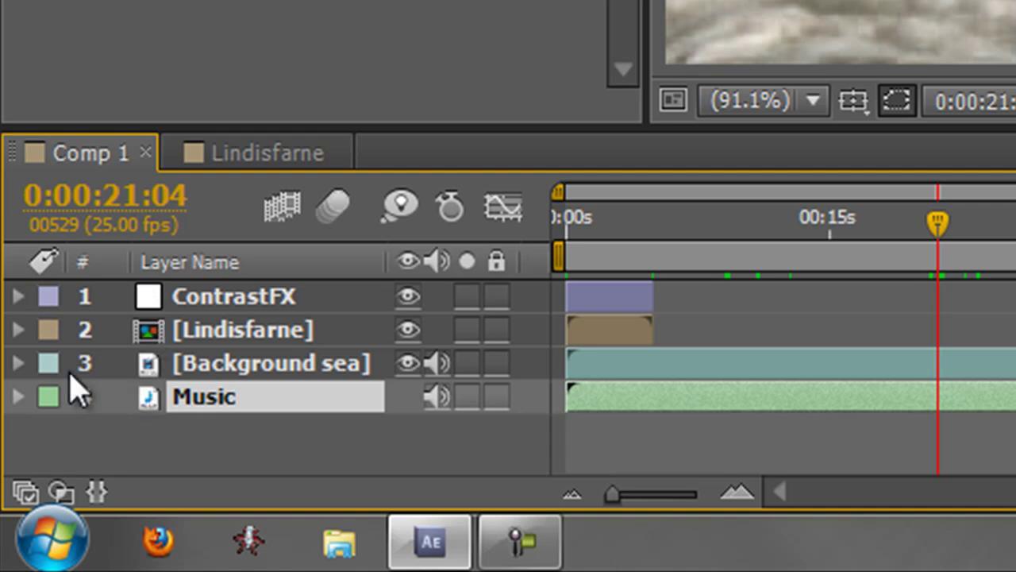
click(21, 302)
click(18, 297)
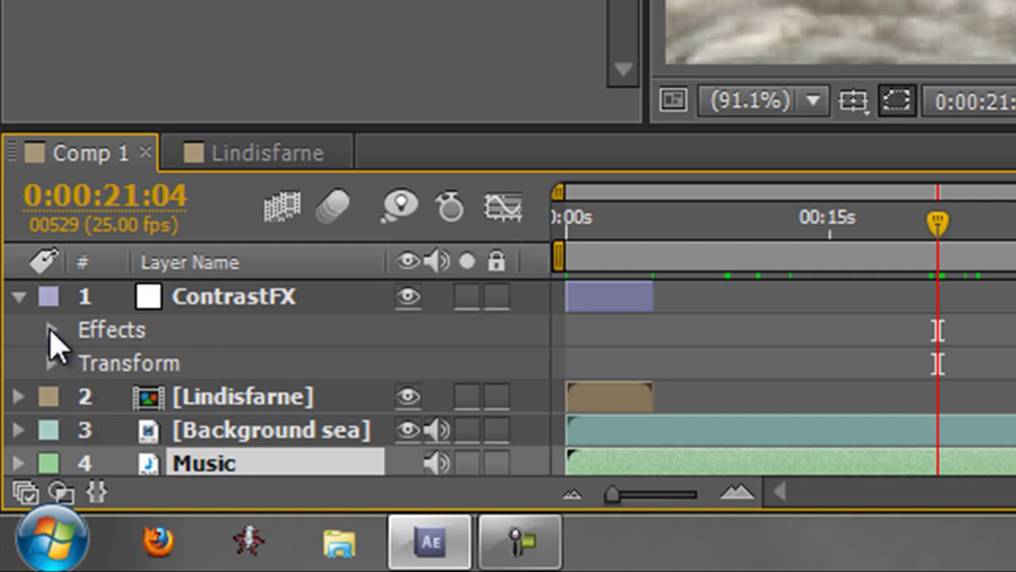
click(222, 304)
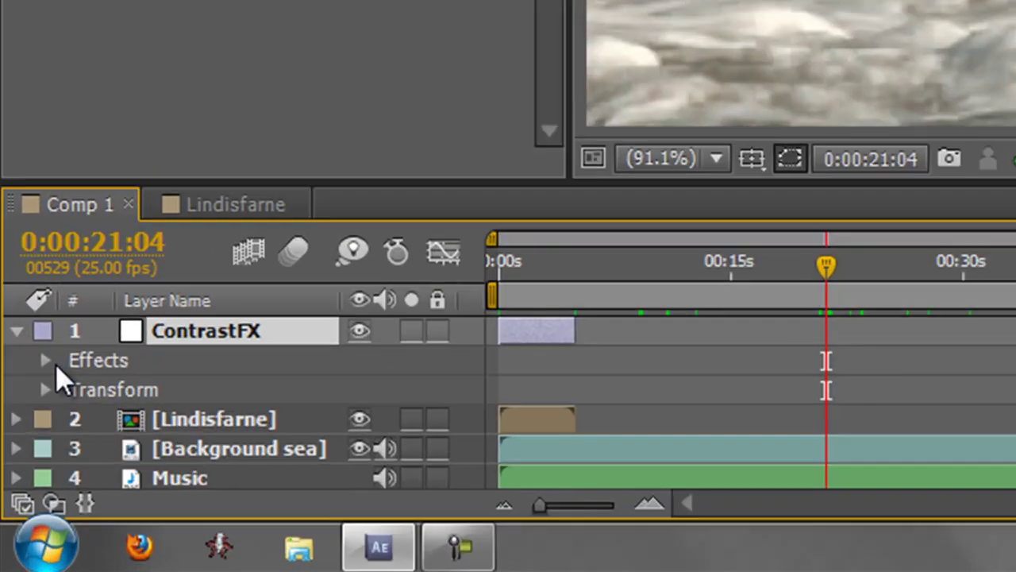
click(45, 360)
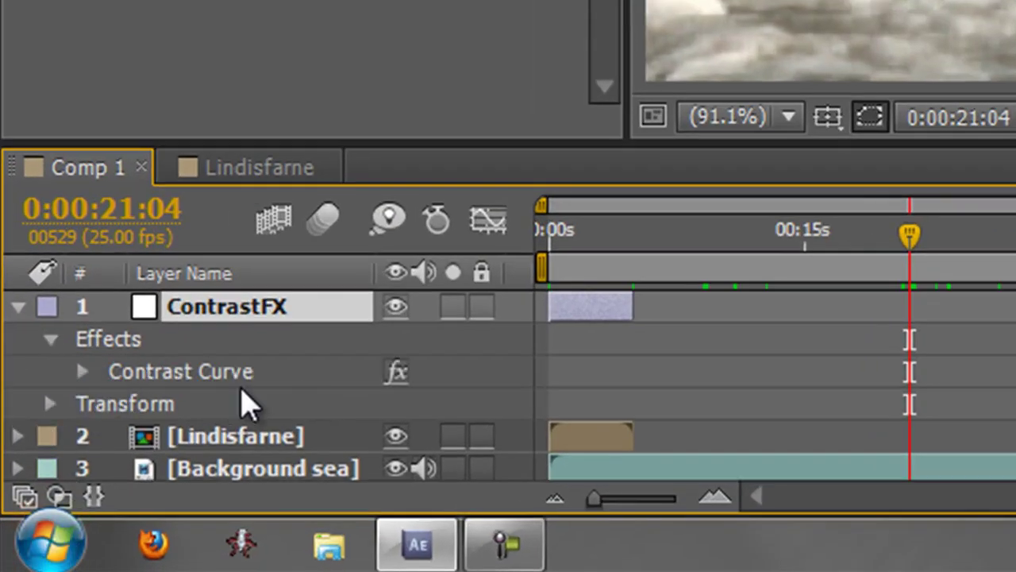
click(82, 373)
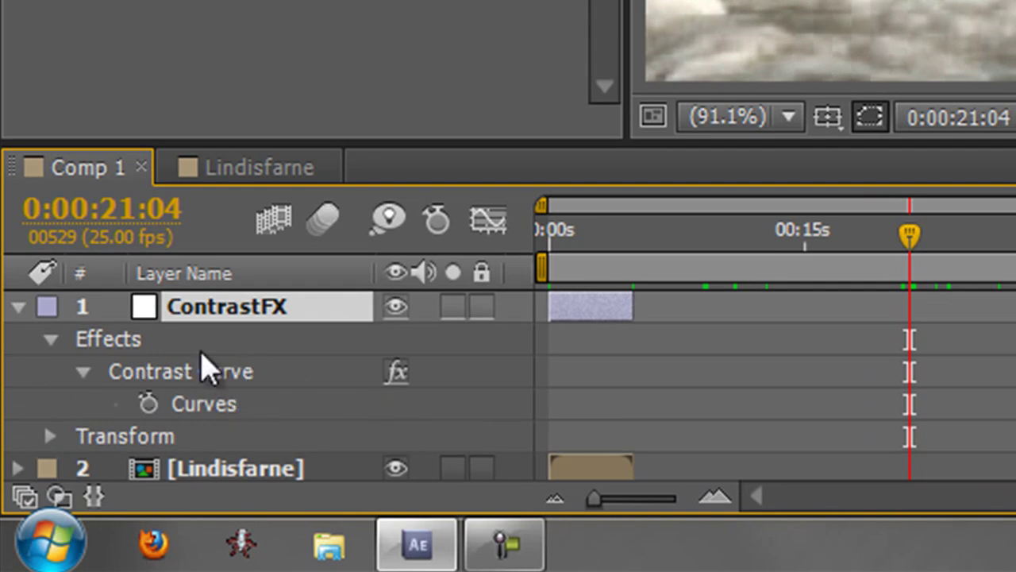
click(84, 371)
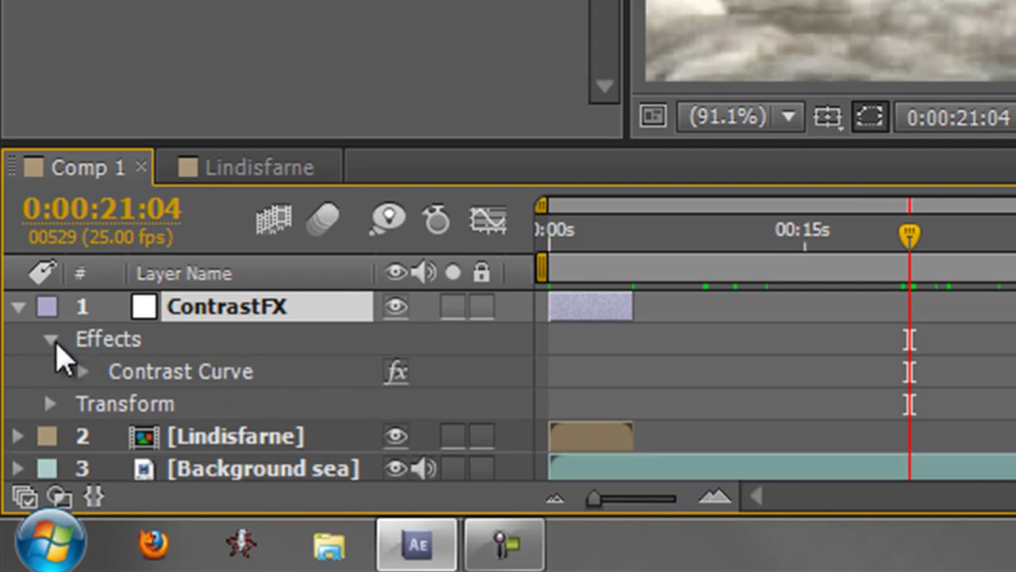
click(53, 340)
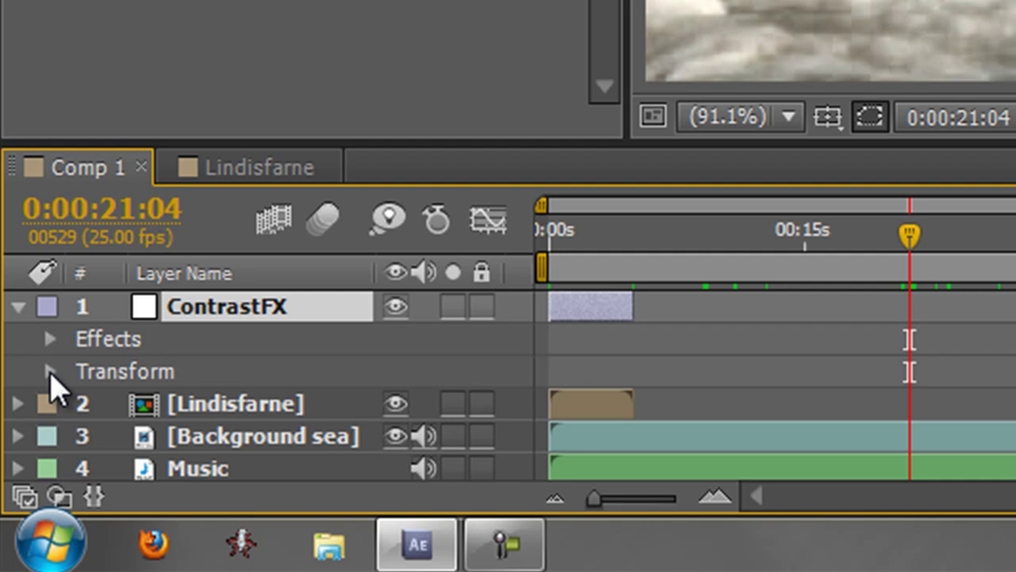
Fold away ContrastFX's Transform properties and collapse the layer
scroll(53, 385, down, 1)
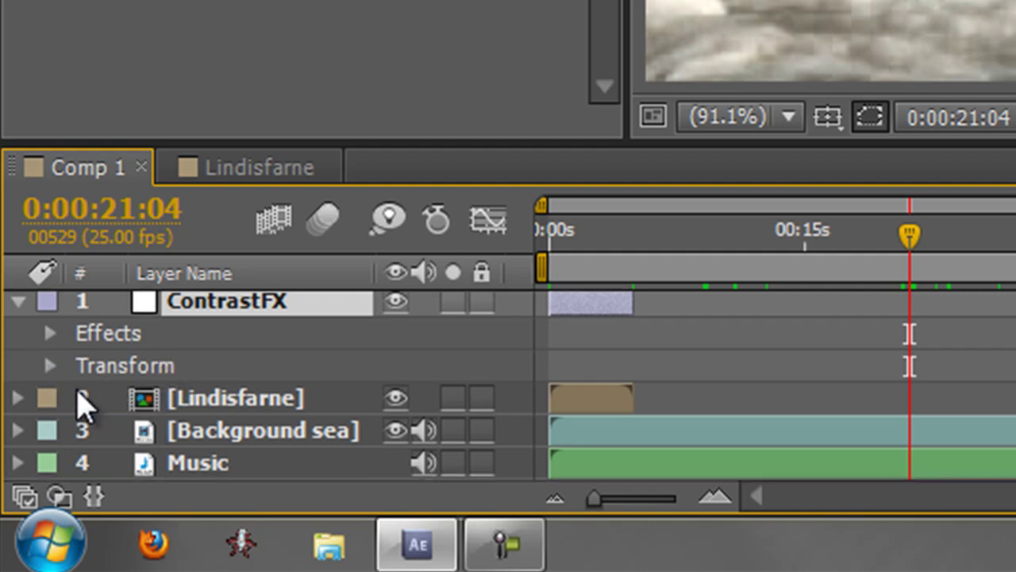
click(51, 366)
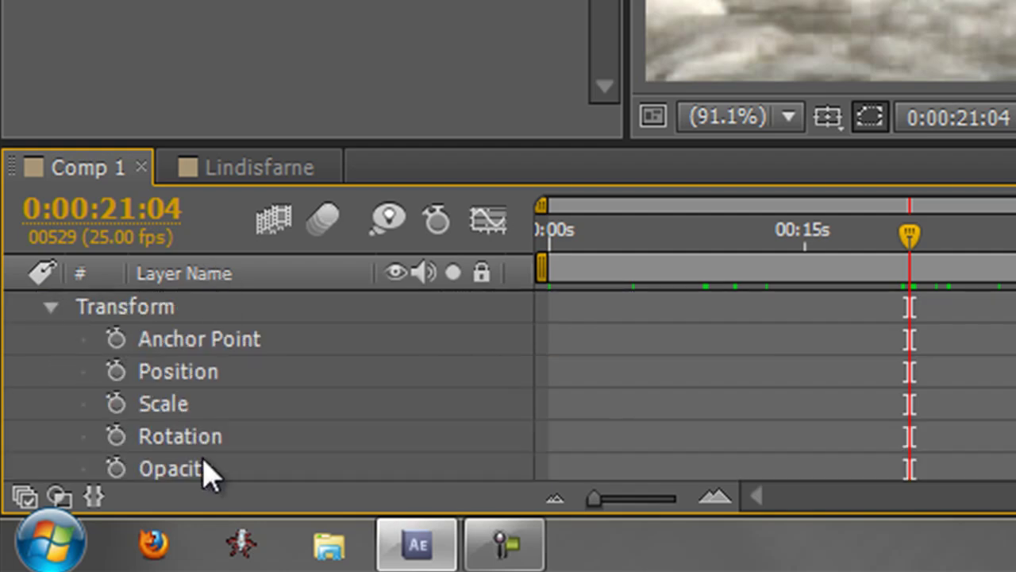
scroll(199, 445, down, 2)
scroll(195, 424, up, 3)
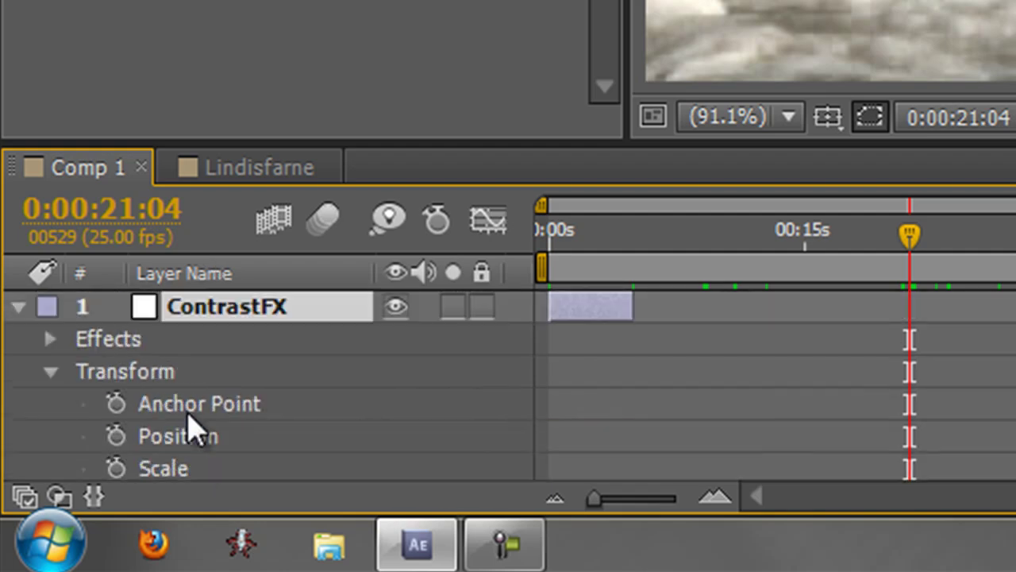
click(64, 395)
click(50, 373)
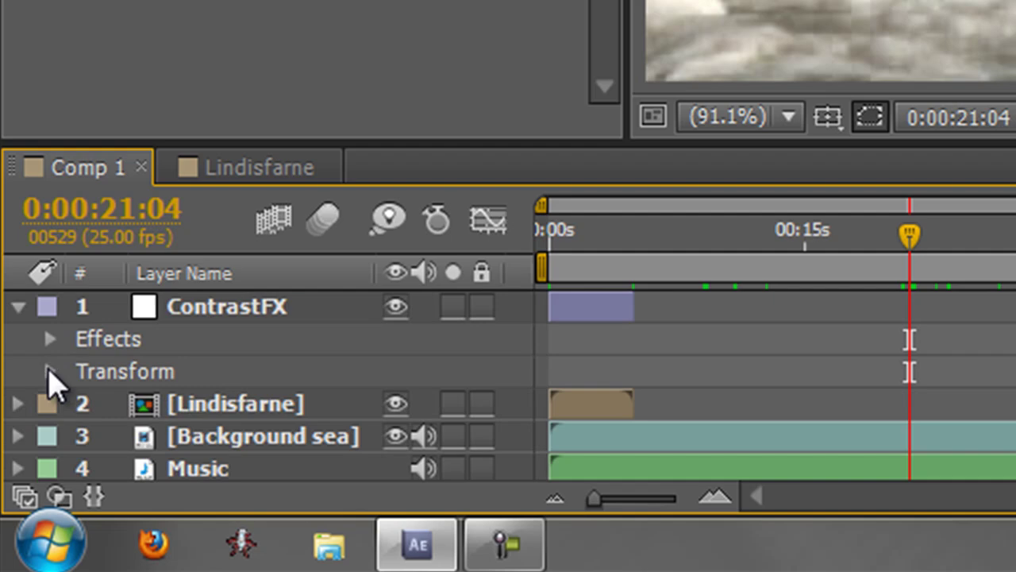
click(18, 308)
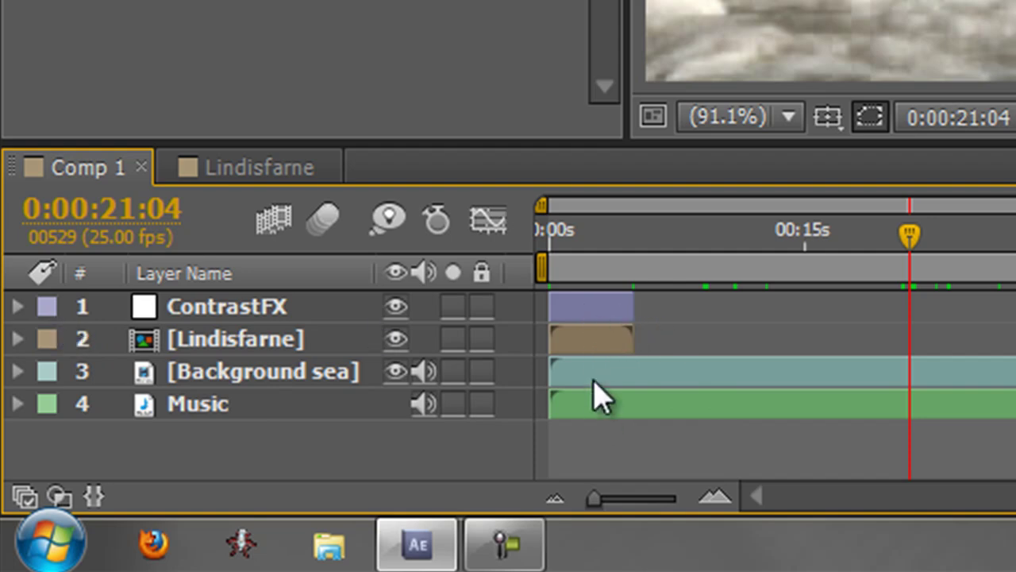
Label ContrastFX and Background sea Dark Green, then select the Dark Green label group
click(48, 308)
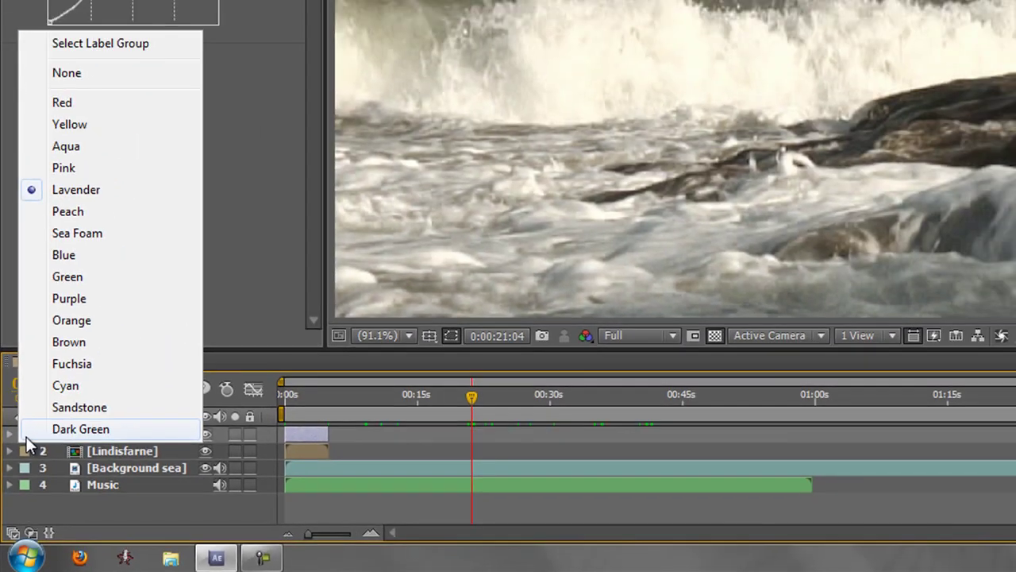
click(72, 432)
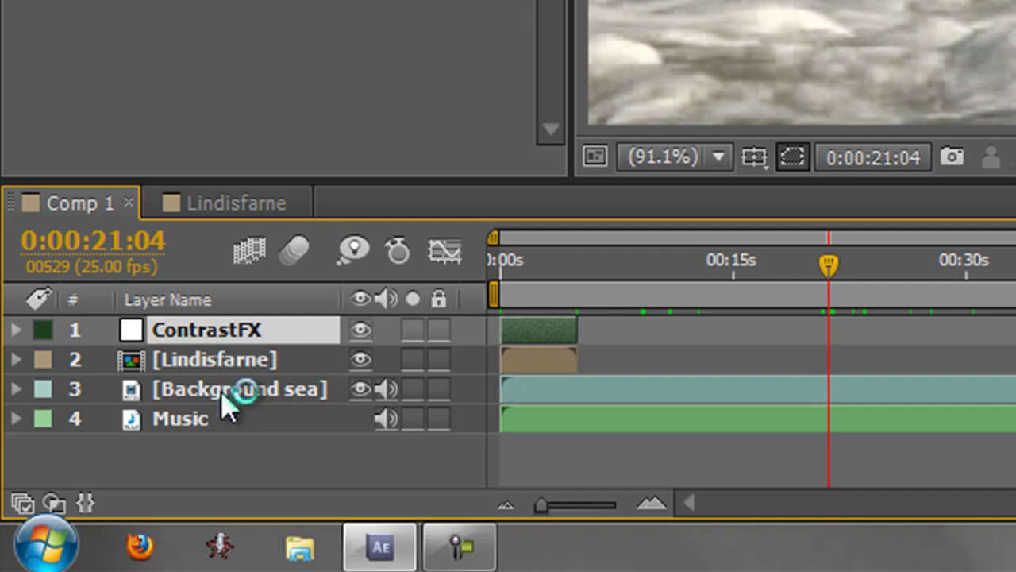
click(49, 388)
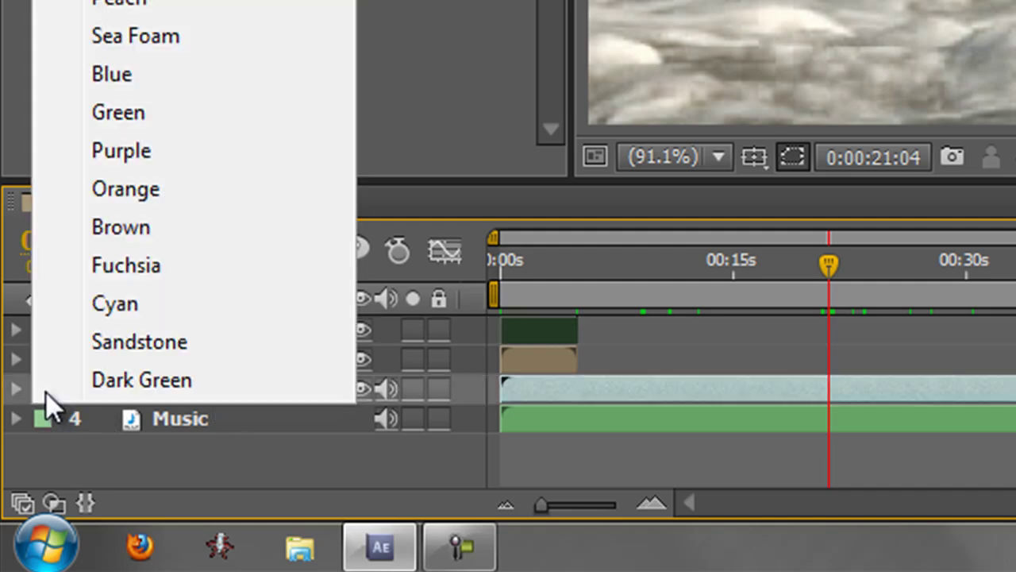
click(113, 378)
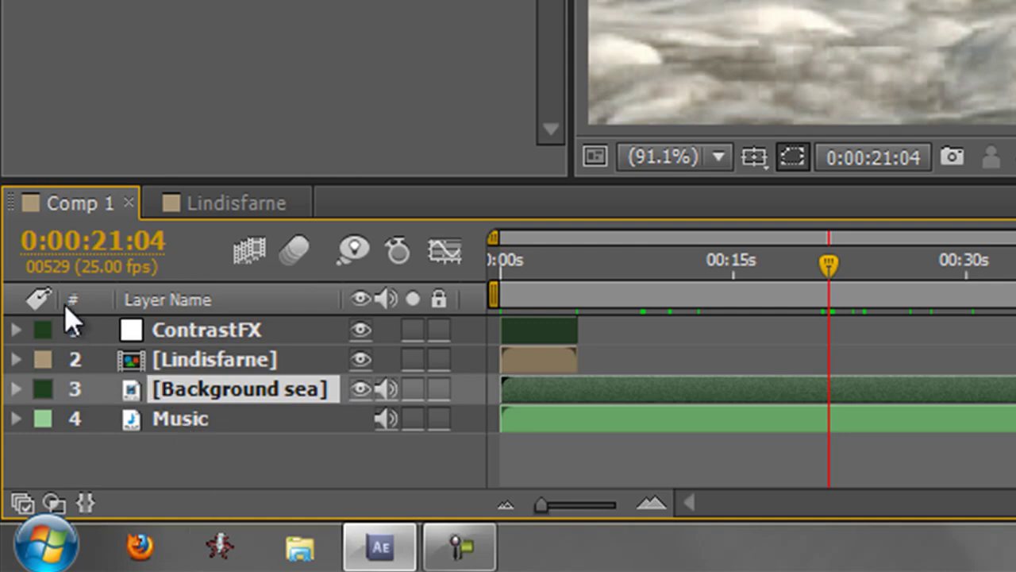
click(39, 326)
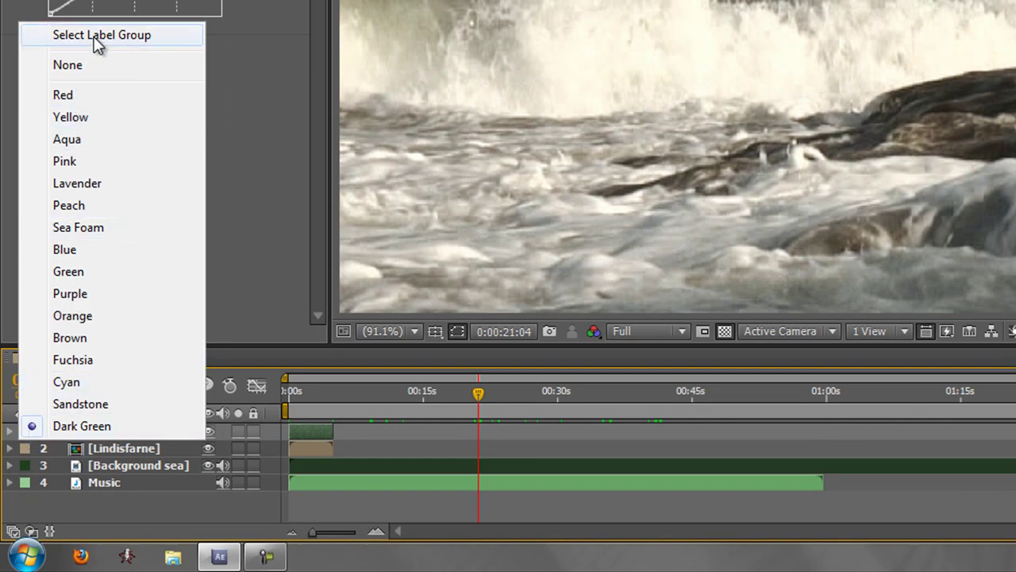
click(94, 36)
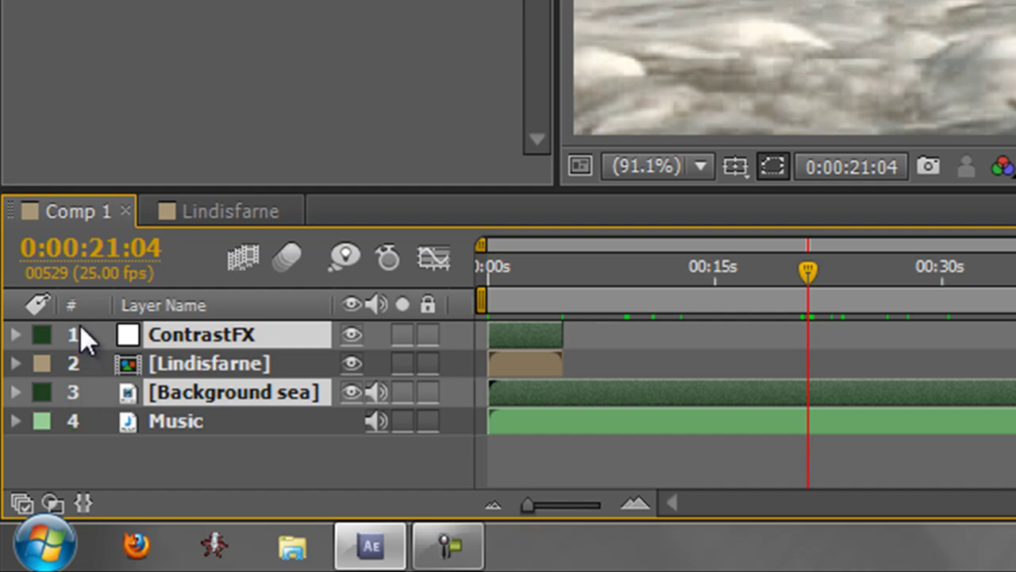
Toggle between source and layer names, and switch Background sea's video off and on
click(151, 305)
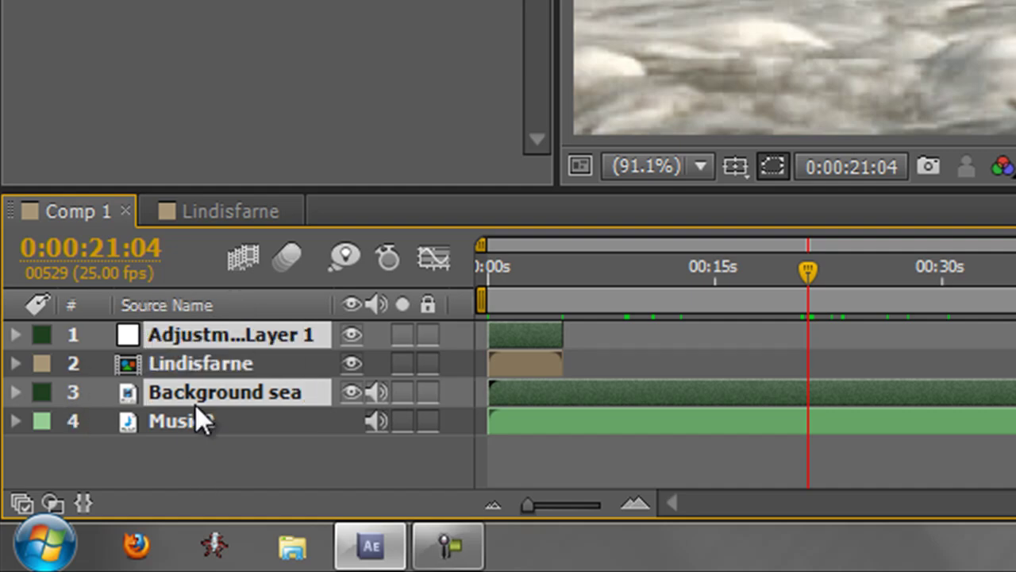
click(178, 307)
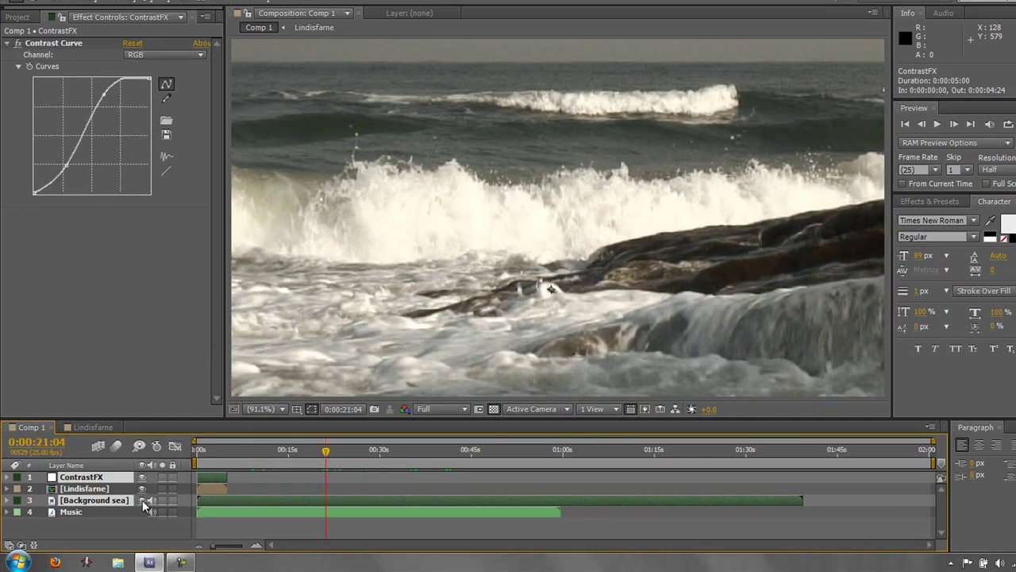
click(143, 501)
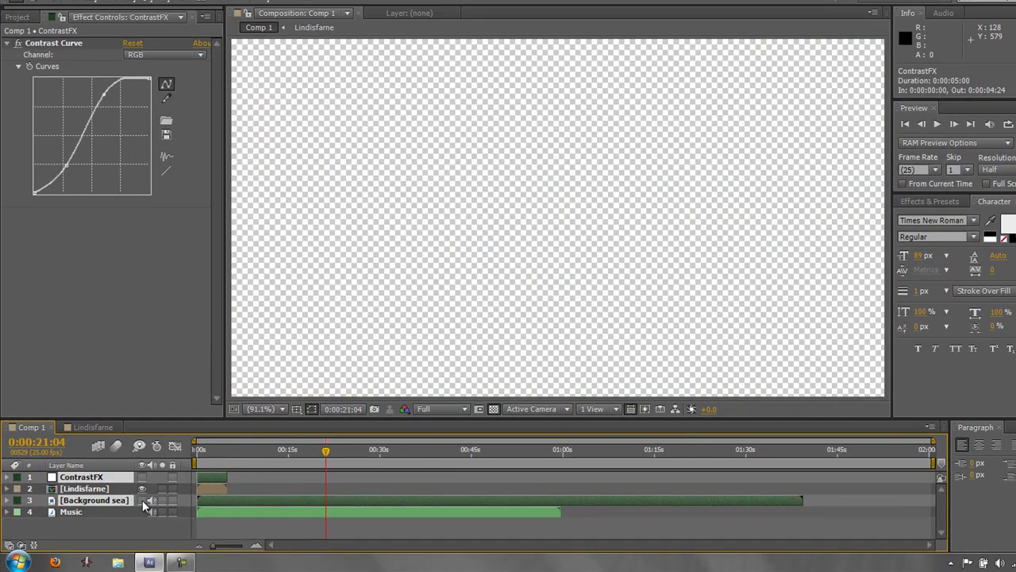
click(143, 501)
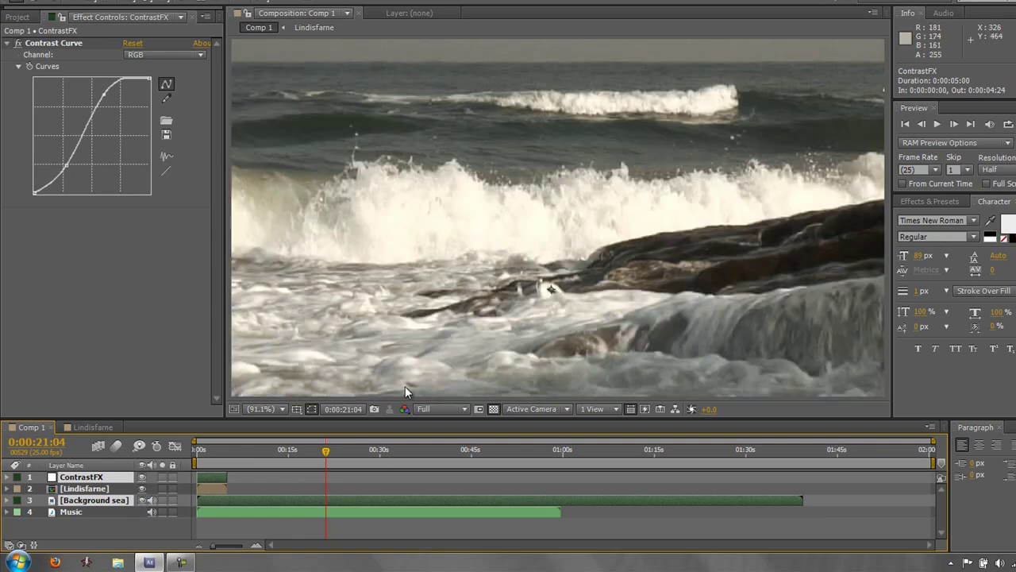
click(143, 501)
click(143, 501)
Move to 0:00:03:06 and toggle Background sea's visibility behind the Lindisfarne picture, leaving it visible
drag(326, 456, 217, 451)
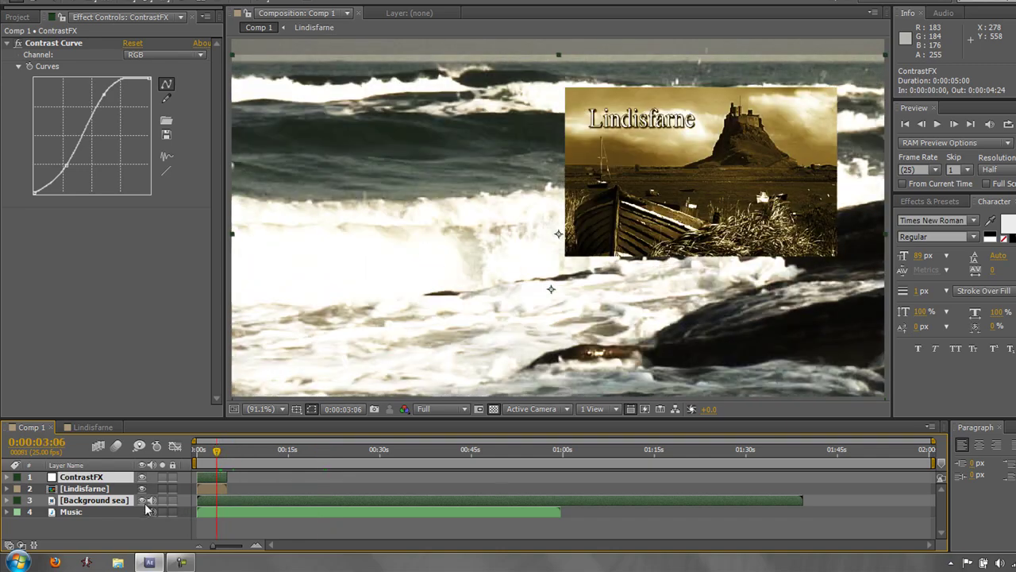
click(143, 501)
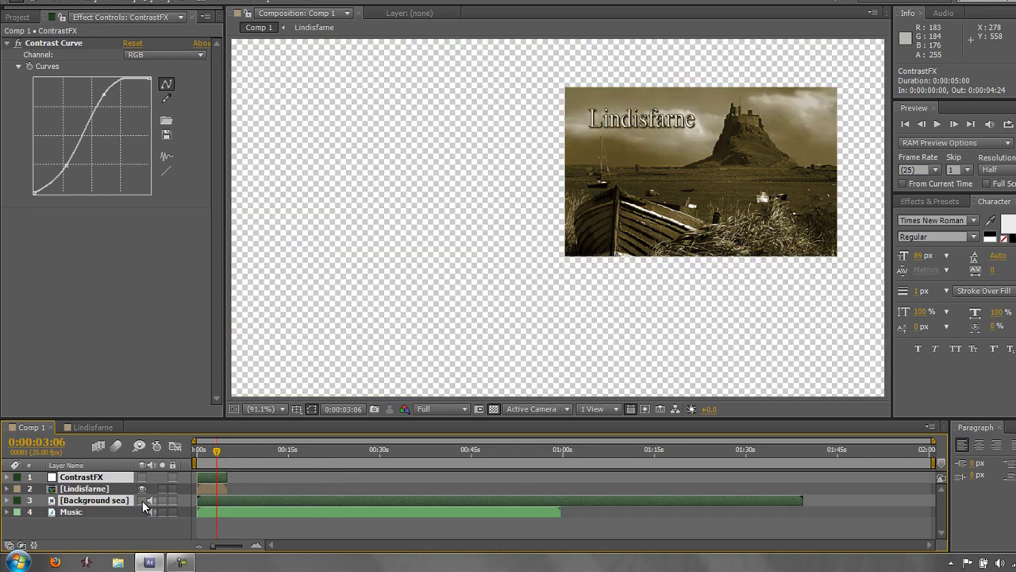
click(143, 501)
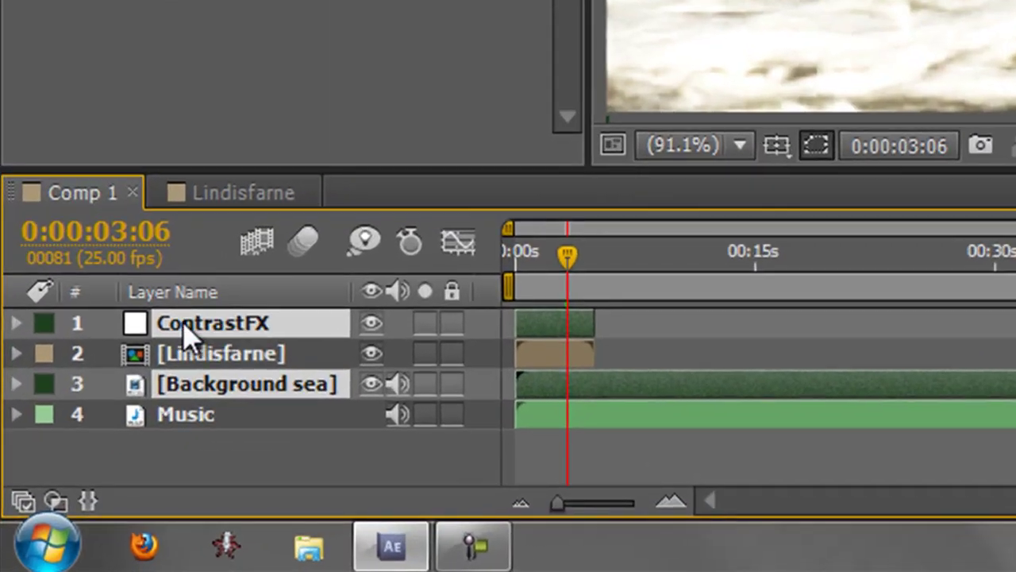
click(371, 385)
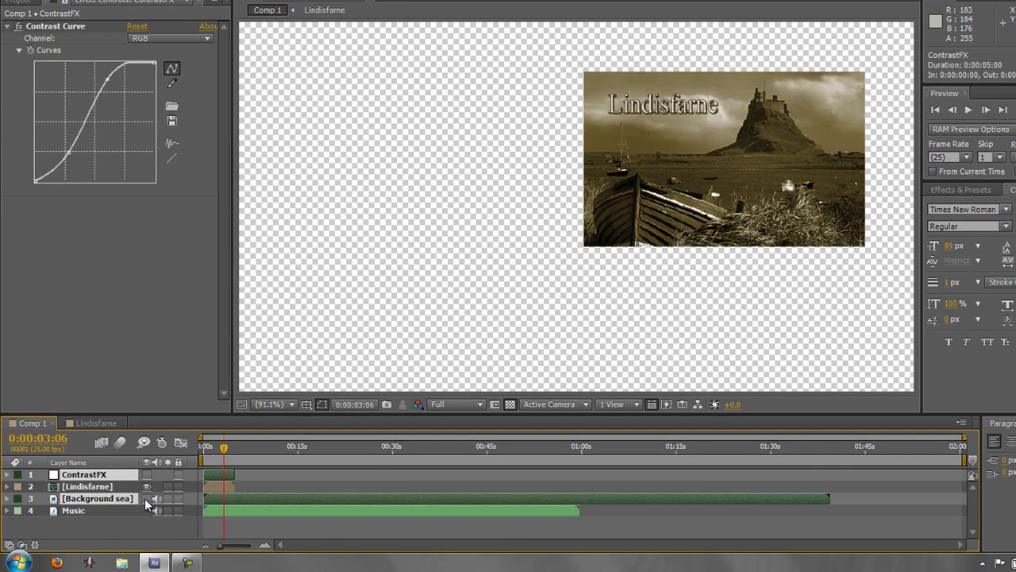
click(371, 385)
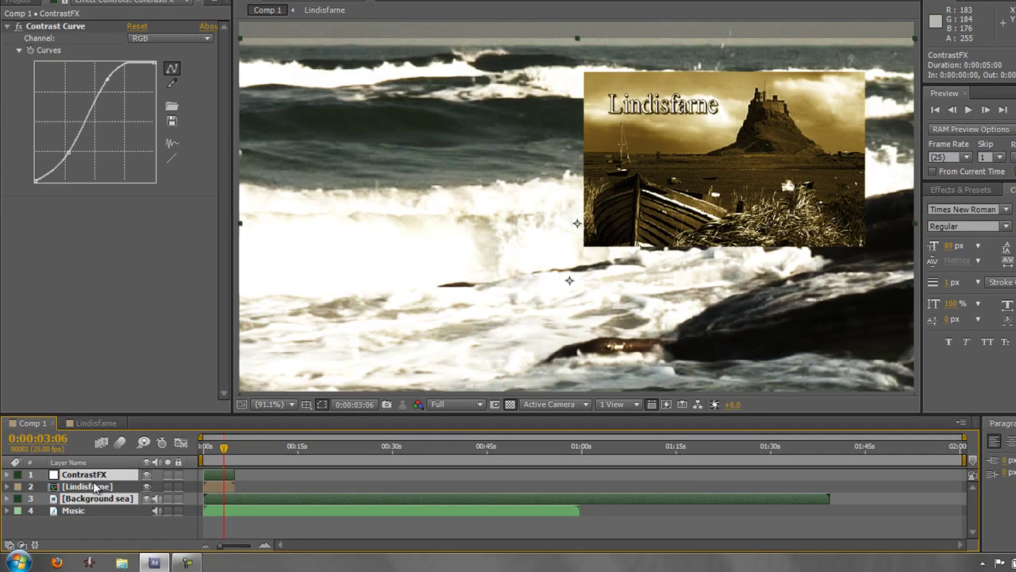
click(93, 519)
click(97, 499)
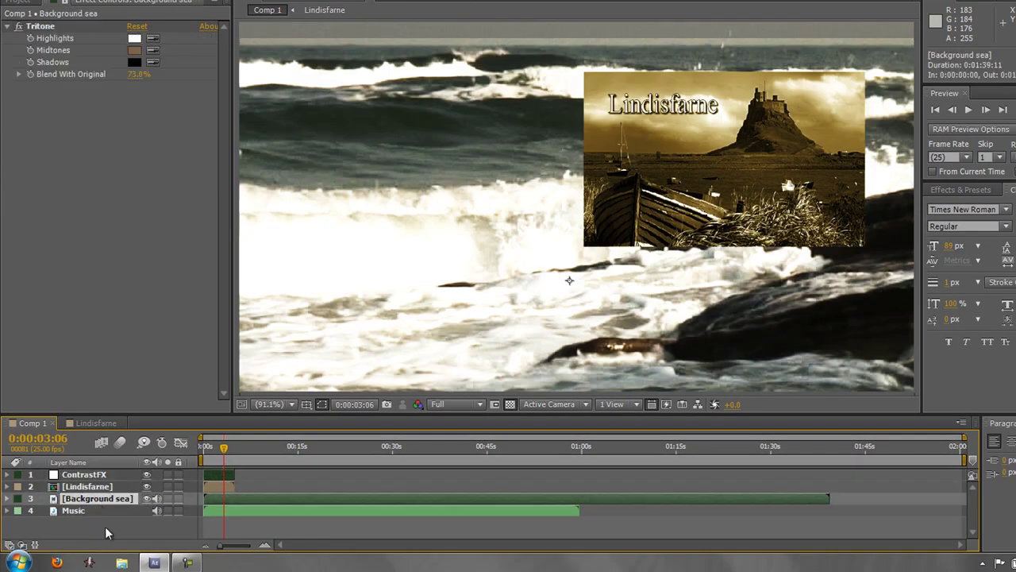
click(147, 499)
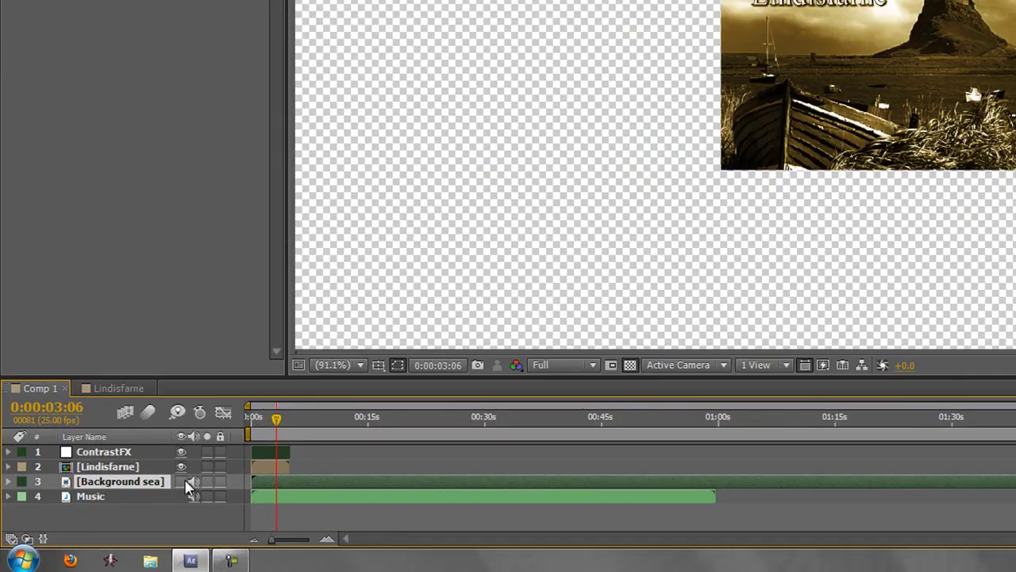
click(146, 499)
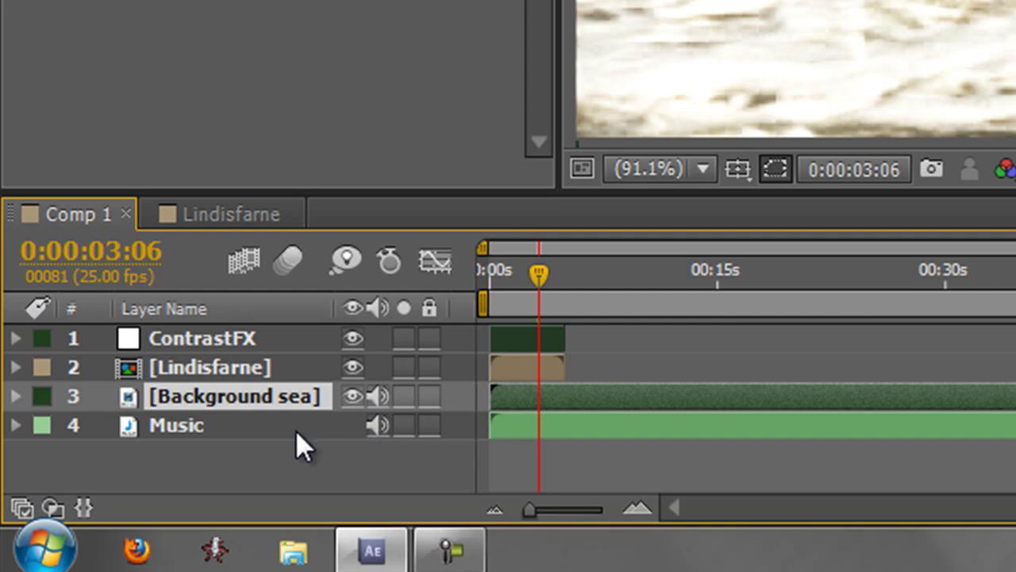
Enable Background sea's audio, solo Lindisfarne and ContrastFX, then turn both solos off
click(378, 397)
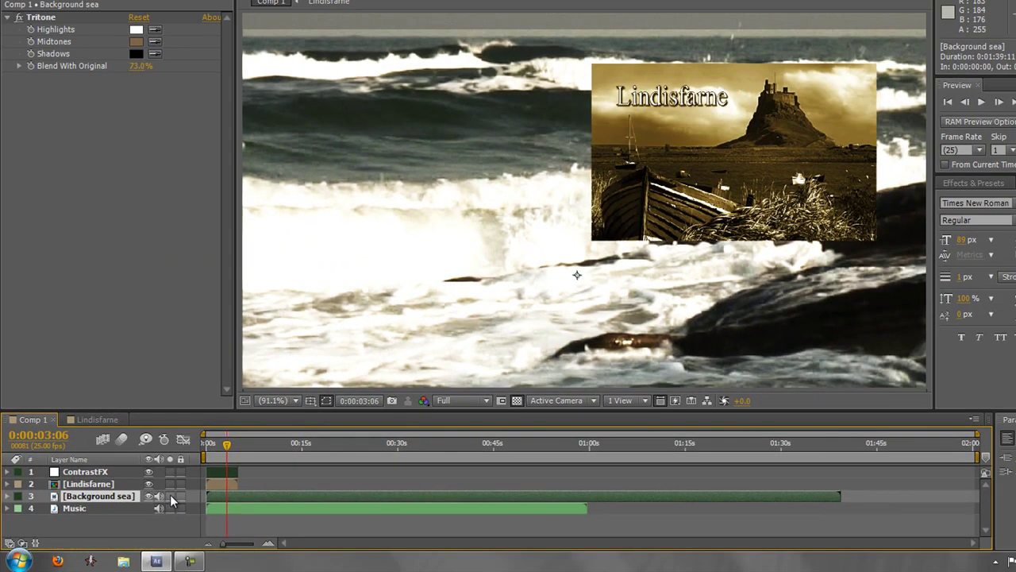
click(169, 484)
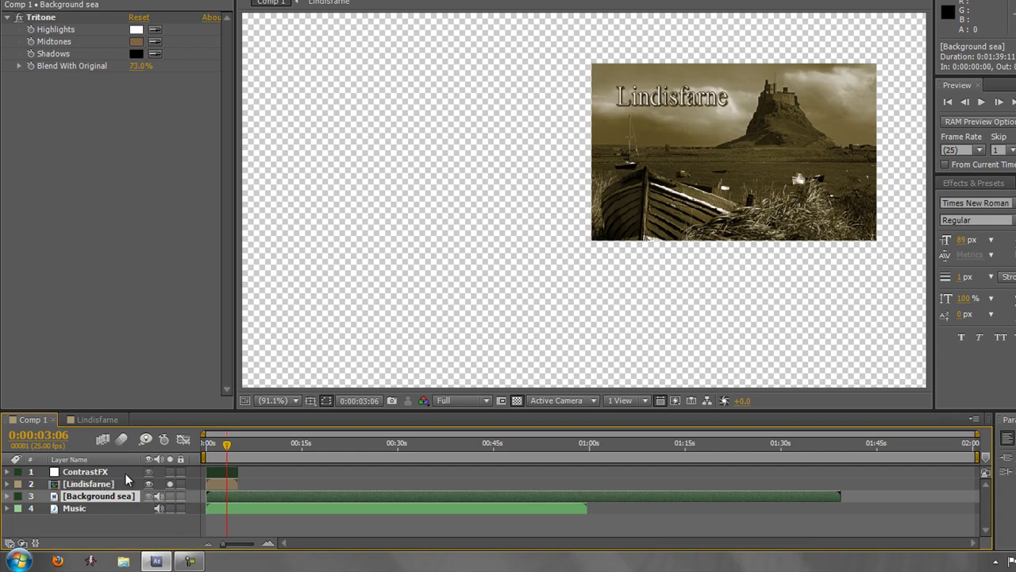
click(170, 472)
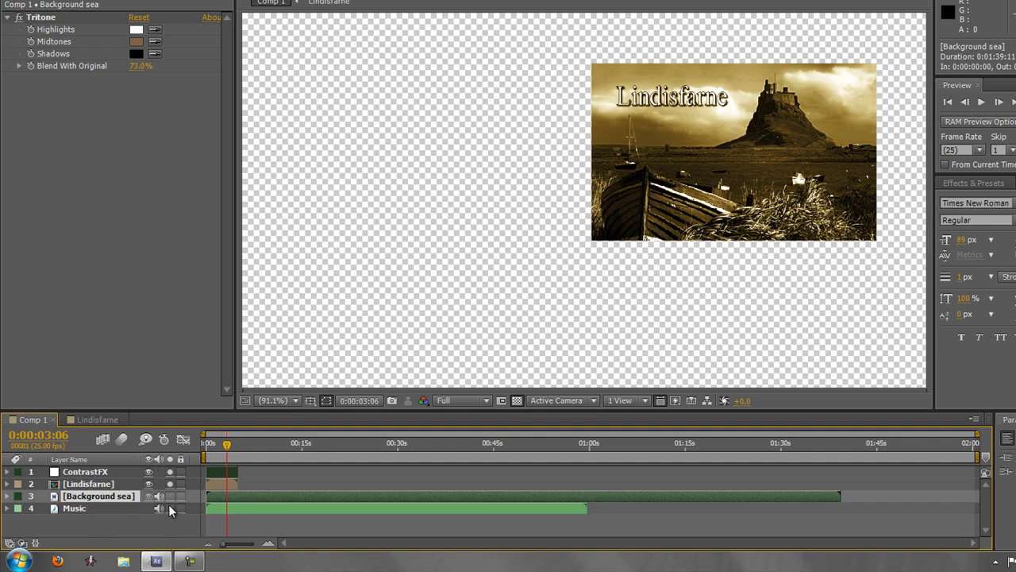
click(169, 484)
click(171, 471)
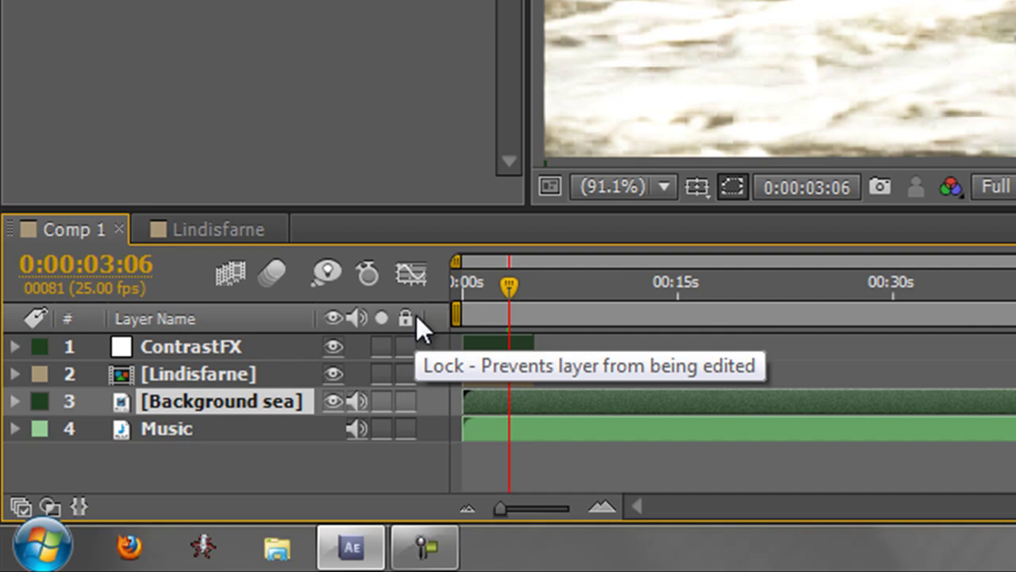
Lock Background sea and confirm its layer and Tritone effect can't be edited
click(405, 401)
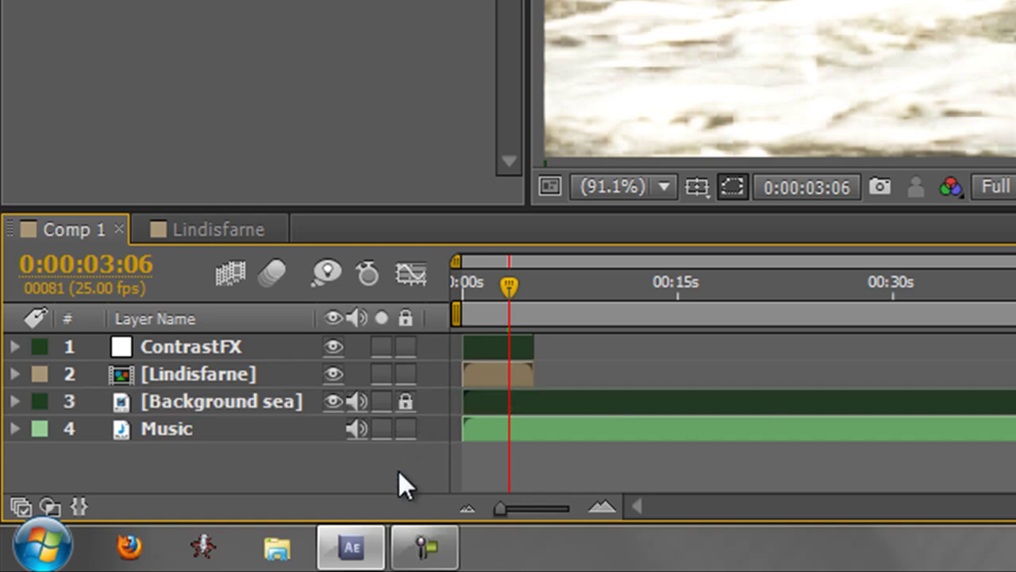
click(194, 405)
click(193, 408)
click(209, 401)
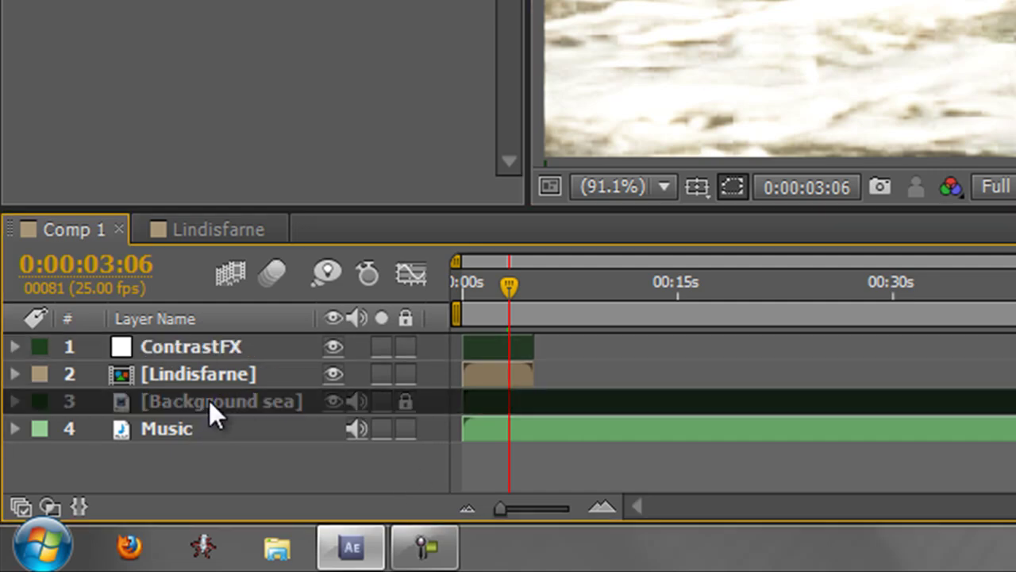
click(209, 398)
click(25, 402)
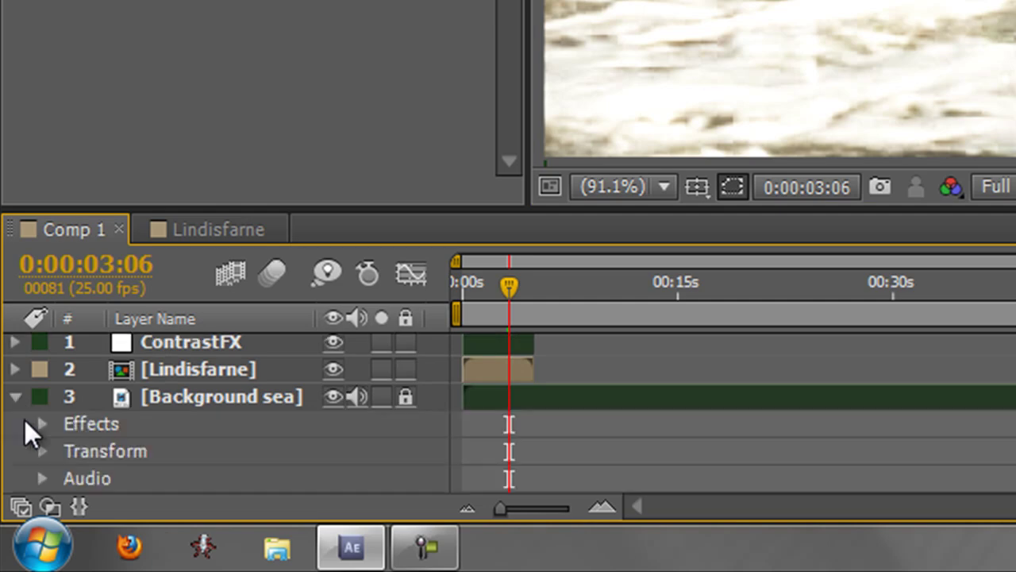
click(47, 424)
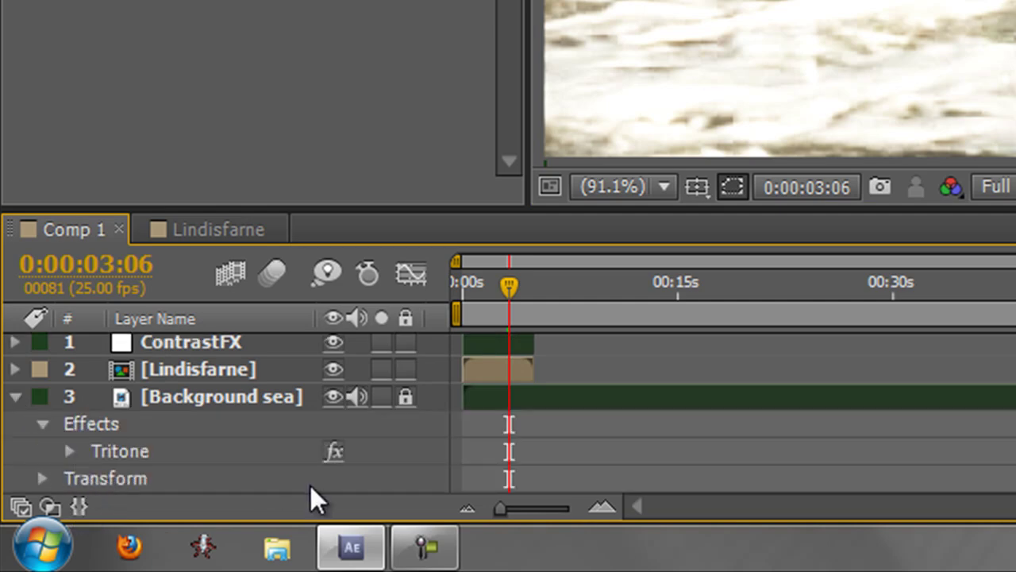
click(339, 454)
click(17, 396)
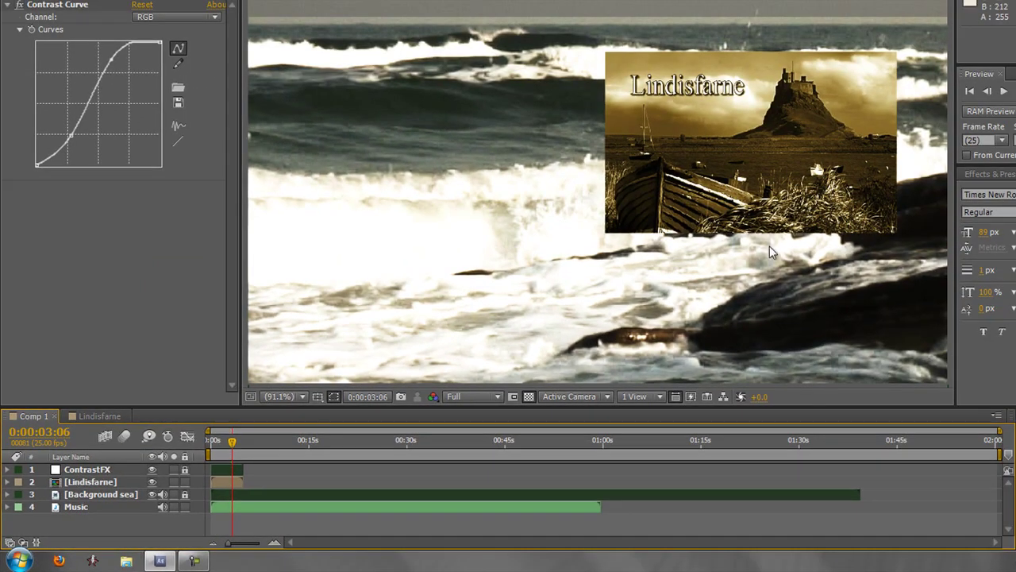
Drag the Lindisfarne picture left and down, then unlock ContrastFX and Background sea
drag(754, 160, 651, 169)
click(185, 469)
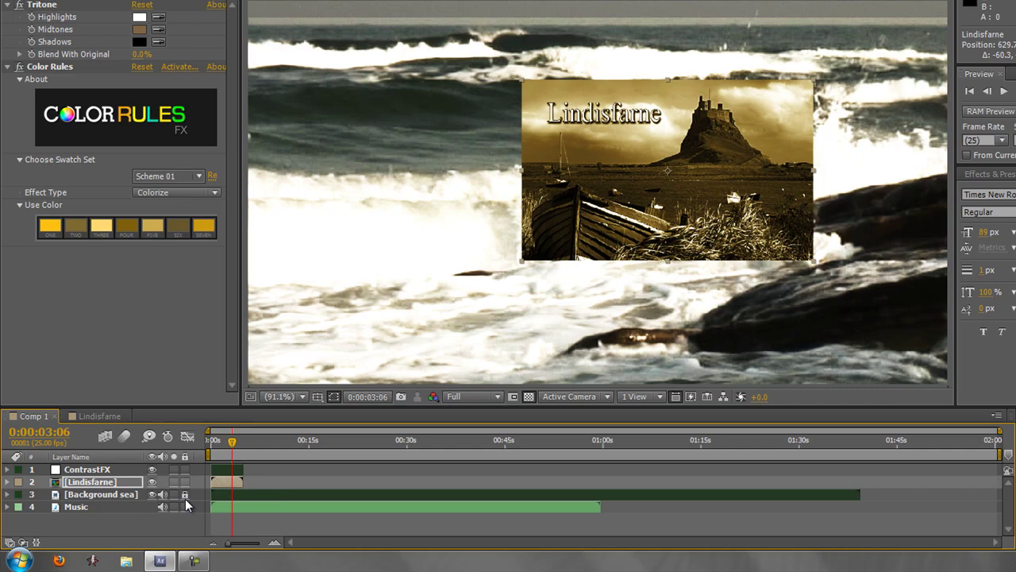
click(185, 494)
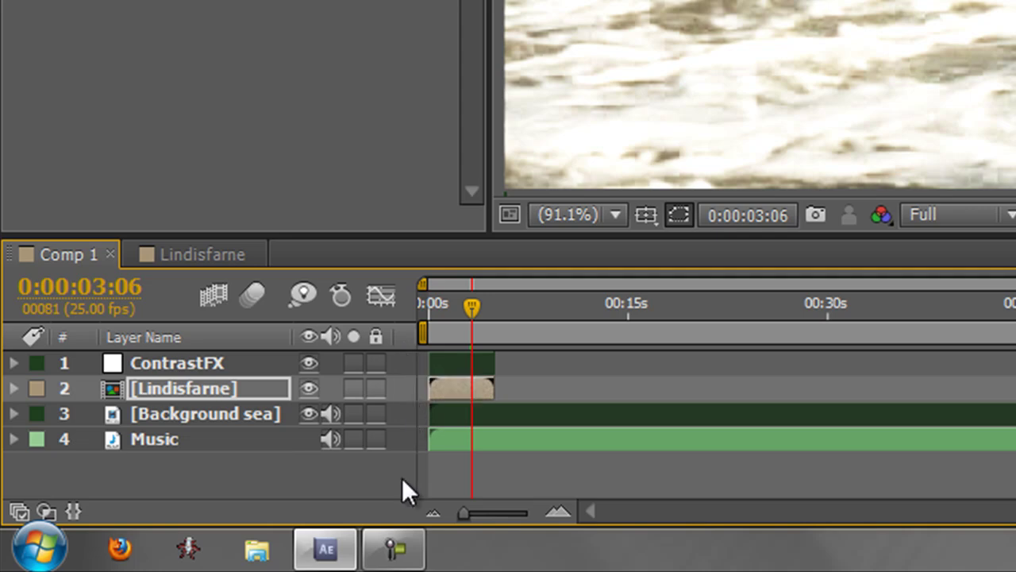
Expand the layer switches and show the Transfer Controls and In/Out/Duration/Stretch columns
right_click(407, 340)
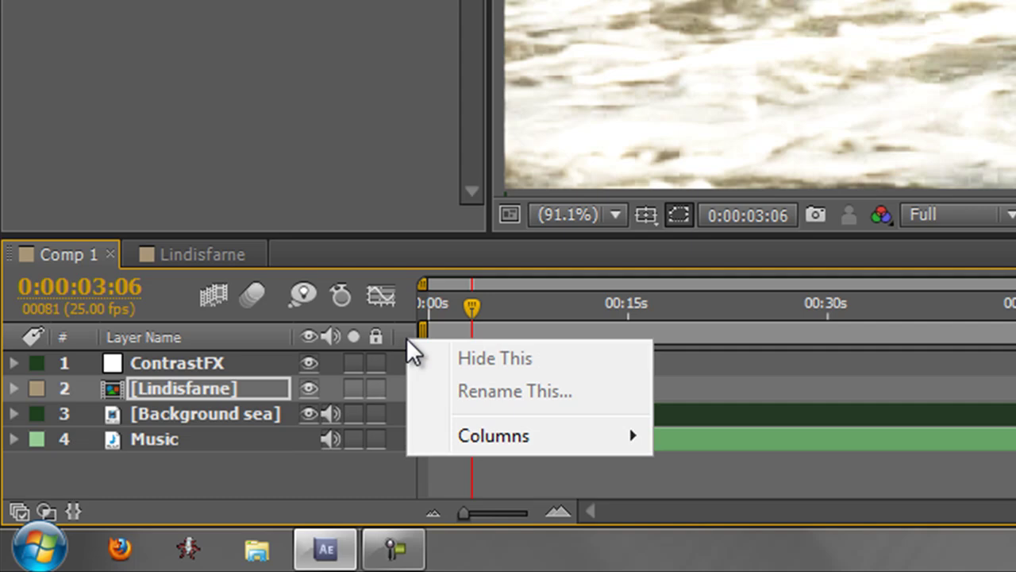
mouse_move(508, 452)
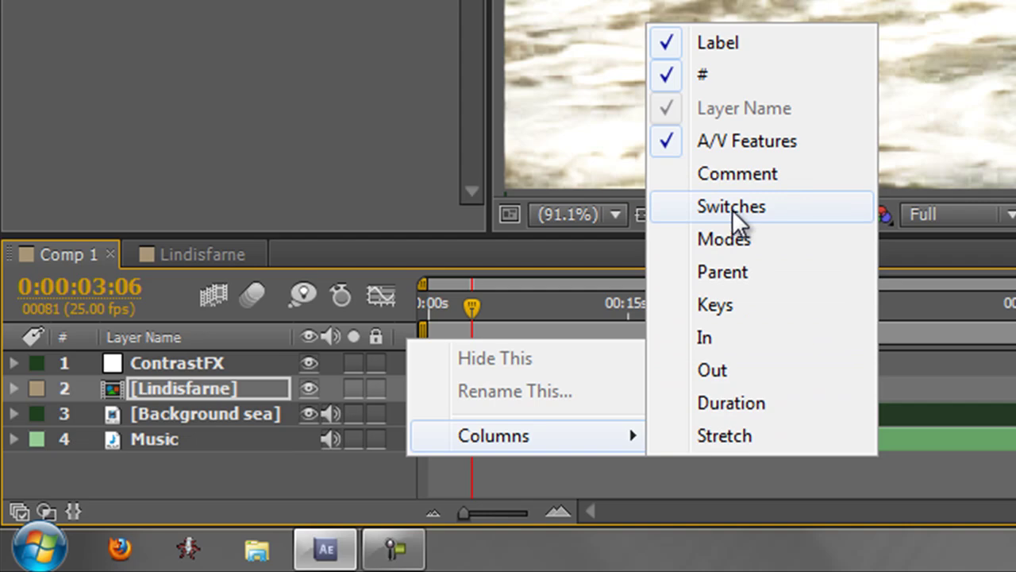
click(463, 278)
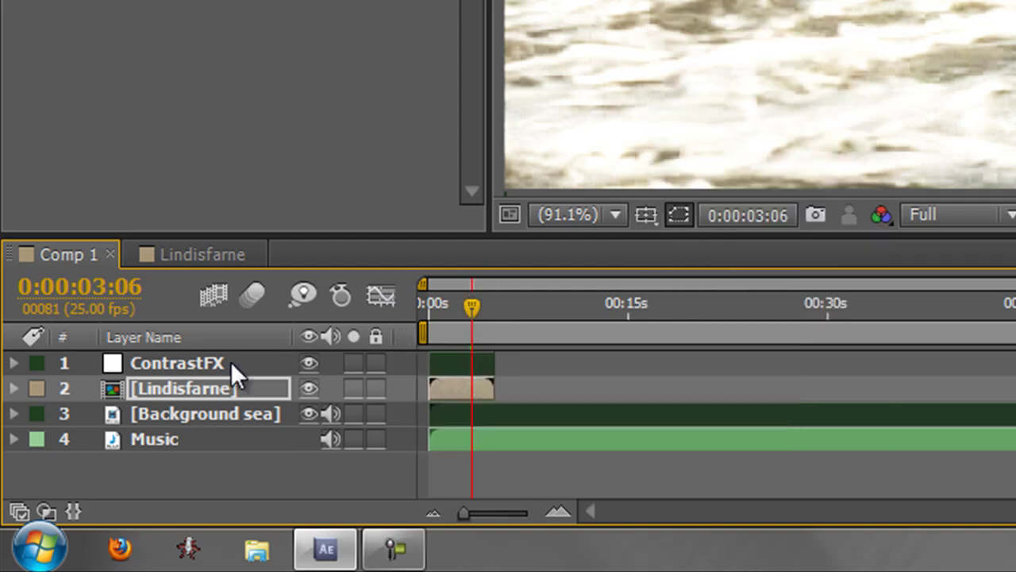
click(20, 516)
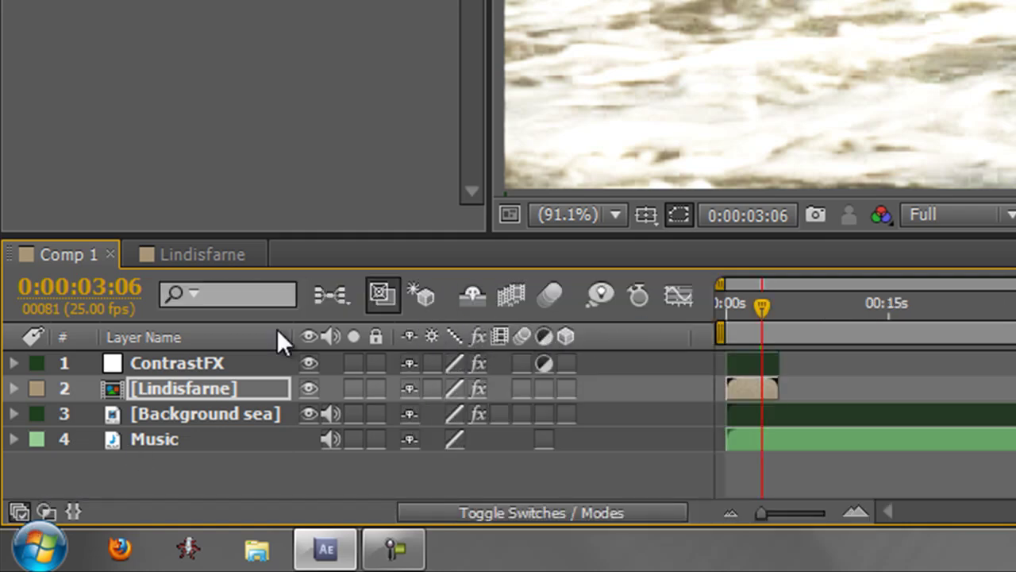
click(46, 512)
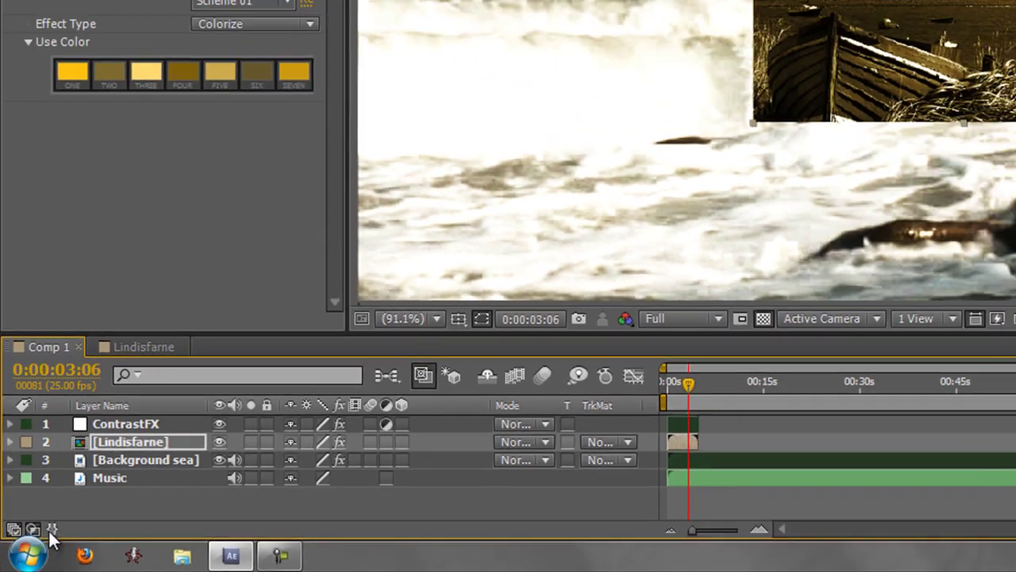
click(73, 511)
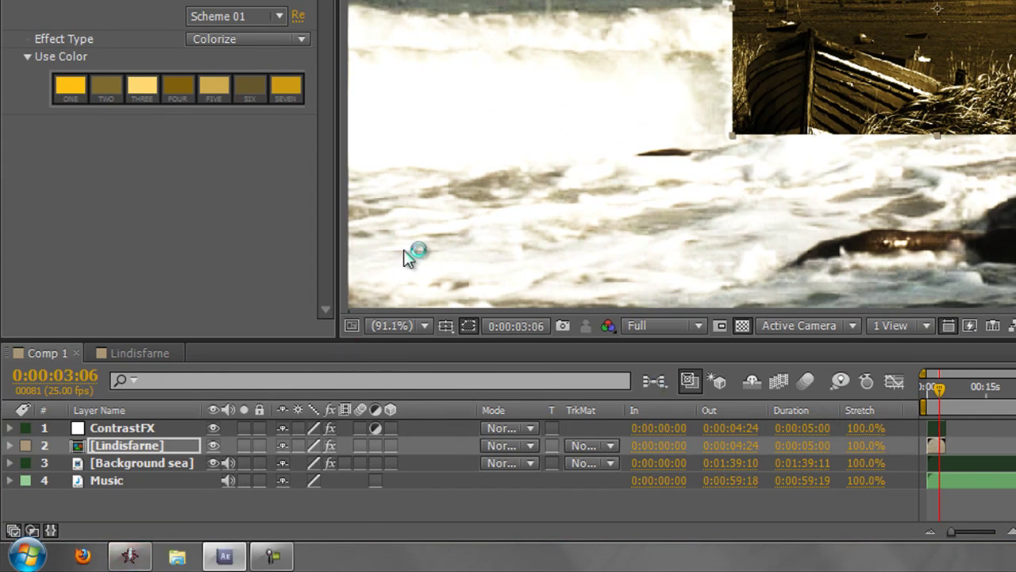
Hide the In/Out/Duration/Stretch and Transfer Controls columns again
right_click(431, 413)
mouse_move(494, 484)
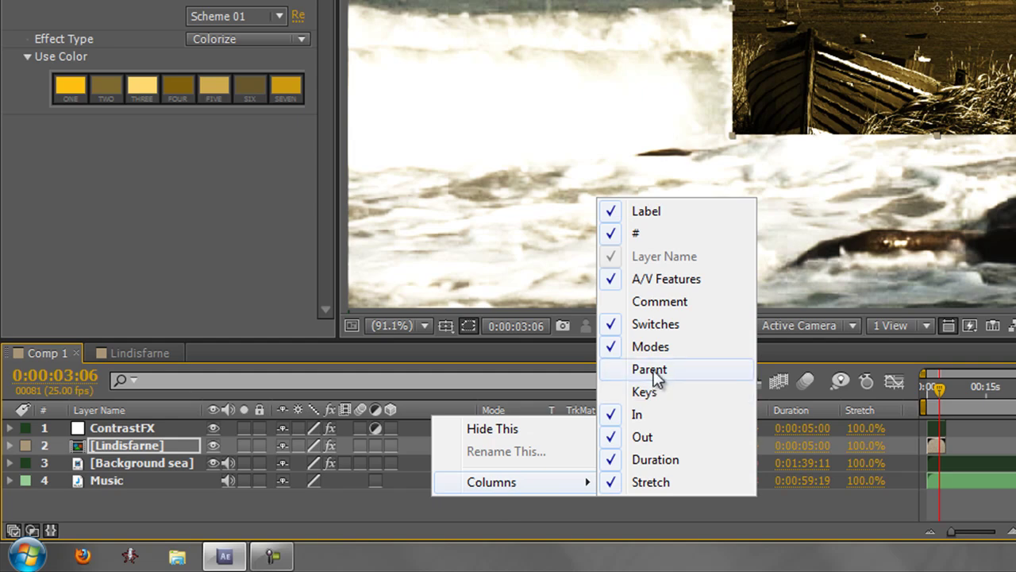
click(411, 517)
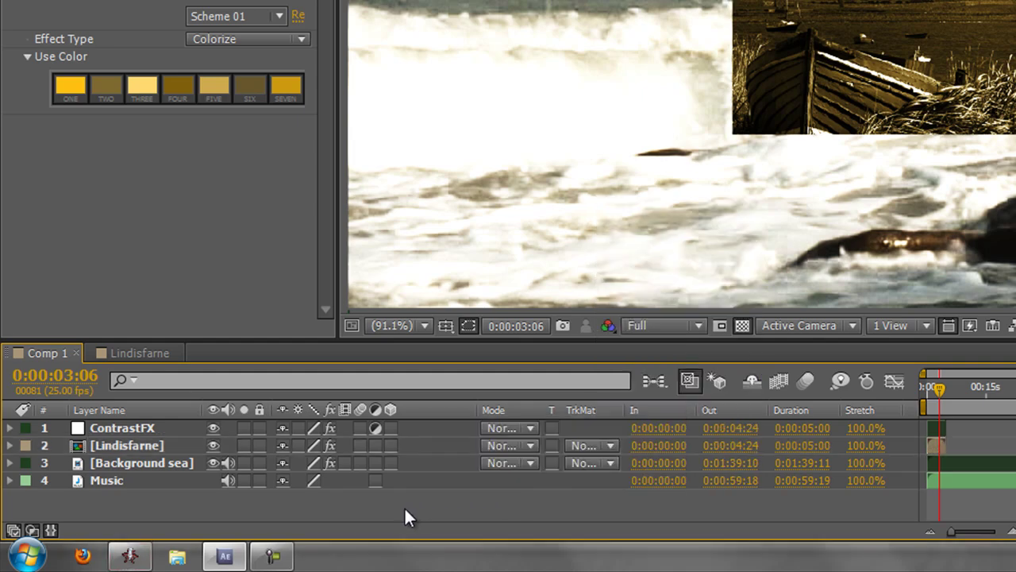
click(50, 531)
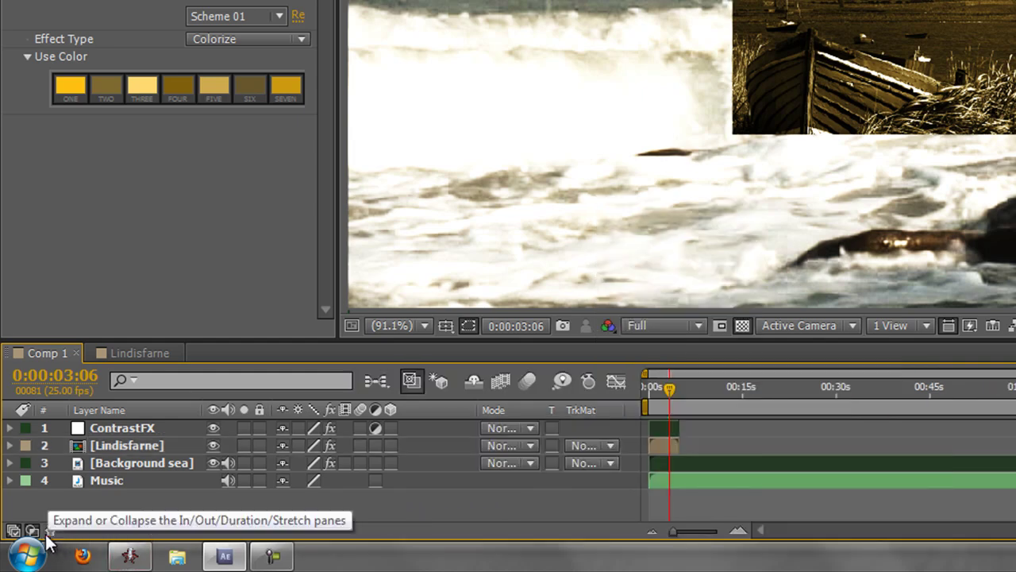
click(33, 532)
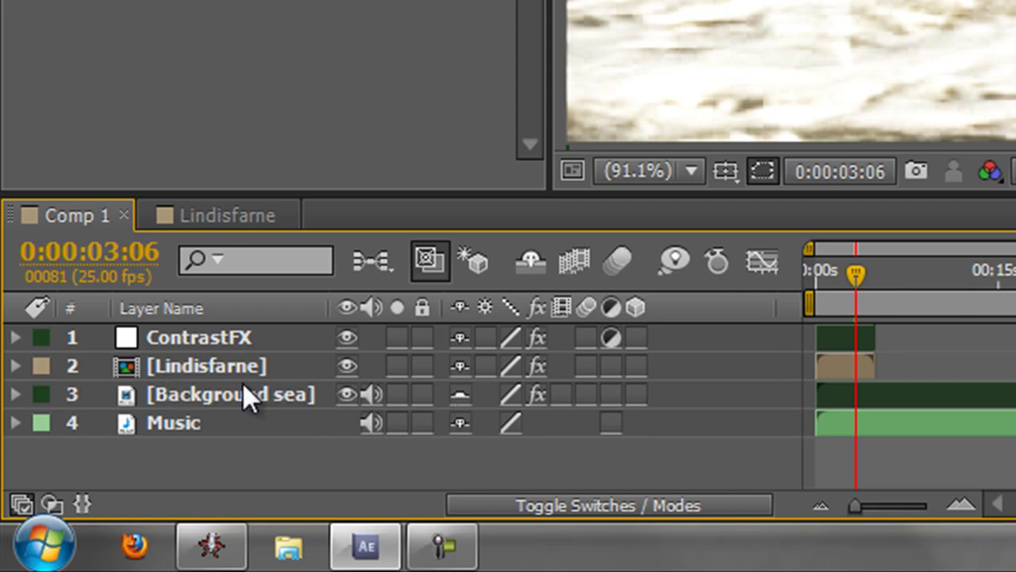
Hide then reshow the shy layer, and flag all four layers as shy
click(528, 263)
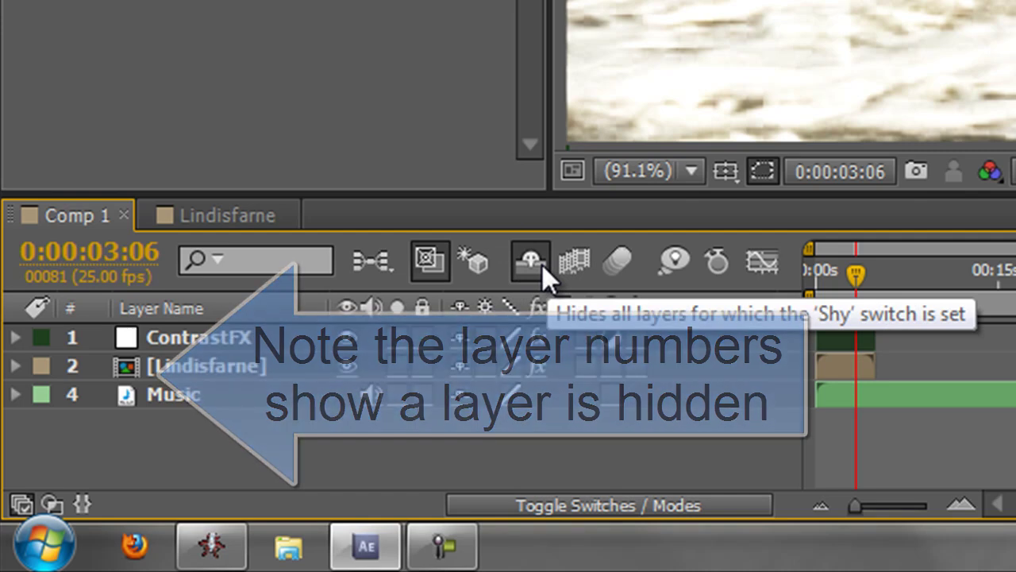
click(532, 263)
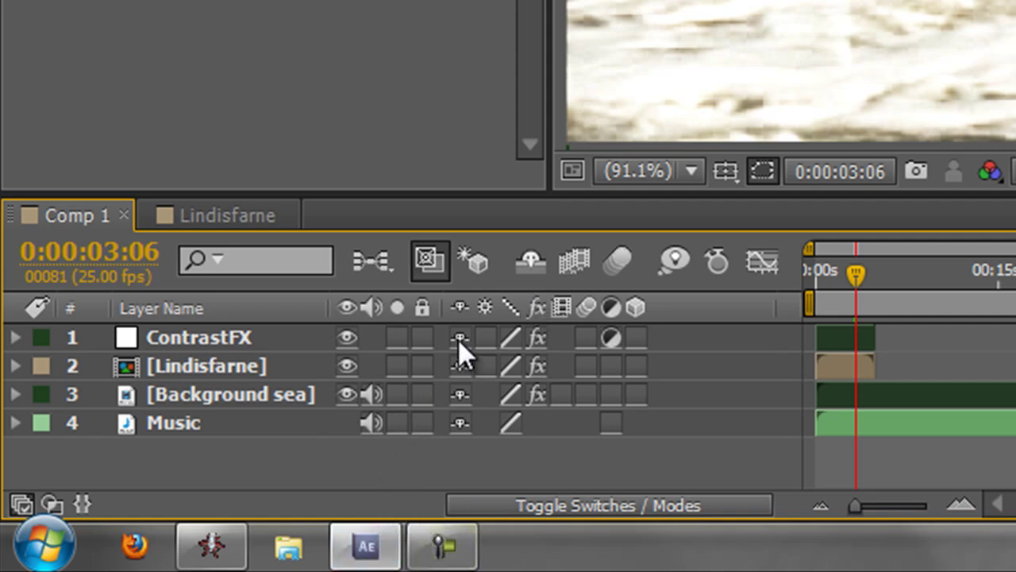
drag(466, 336, 464, 364)
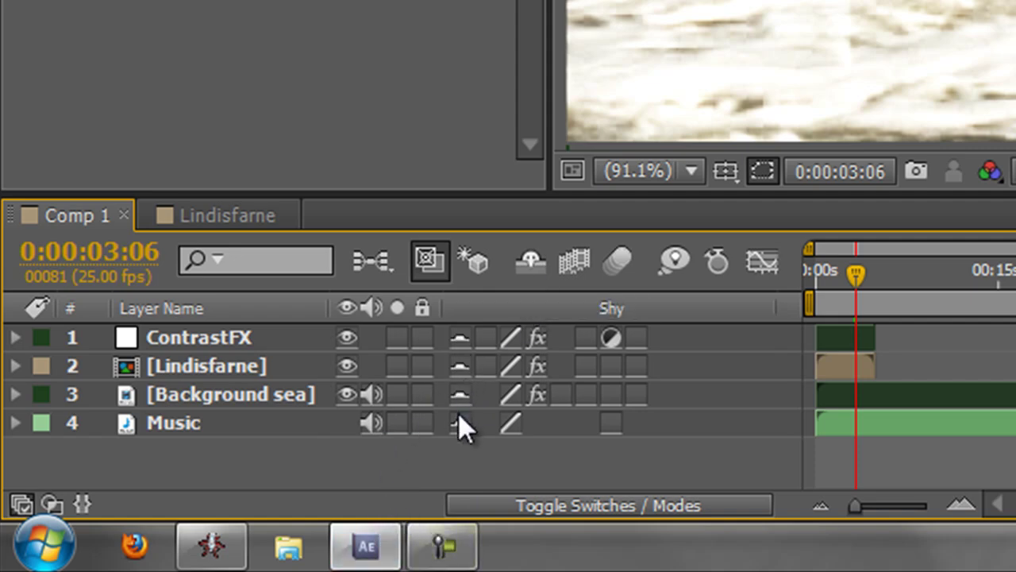
Hide and reveal the shy layers again, then clear shy from all four layers
click(523, 269)
click(525, 265)
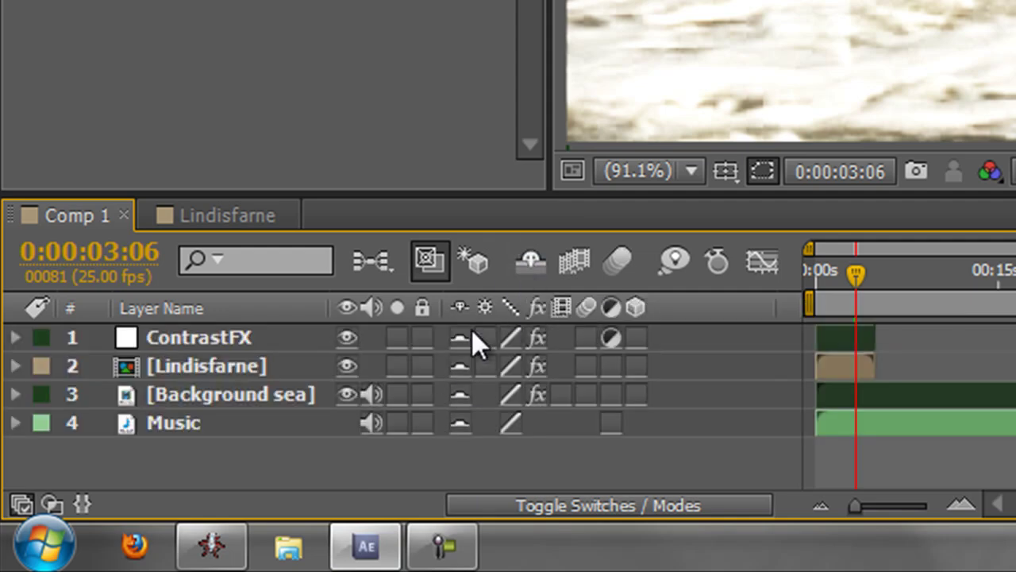
drag(464, 339, 464, 373)
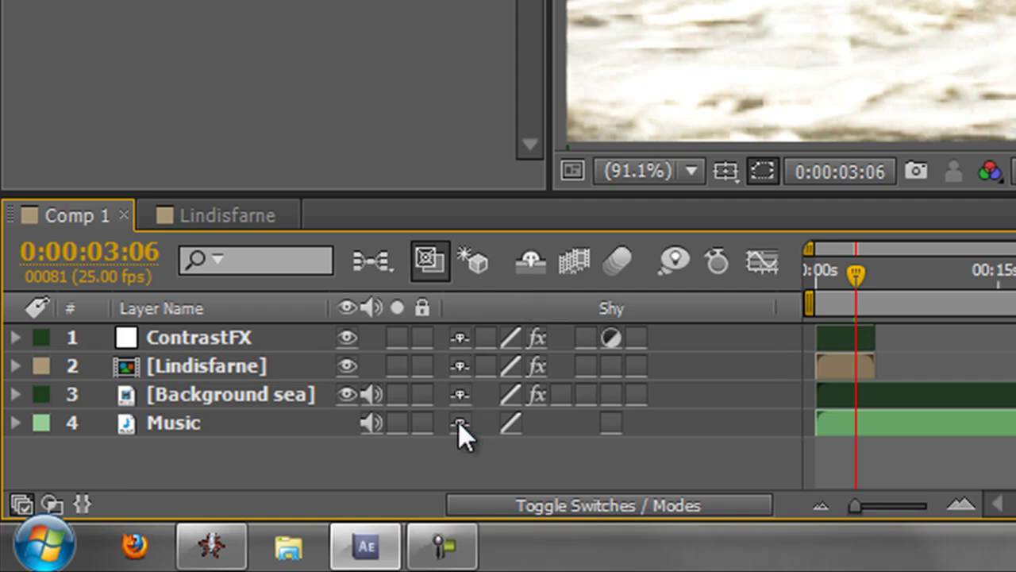